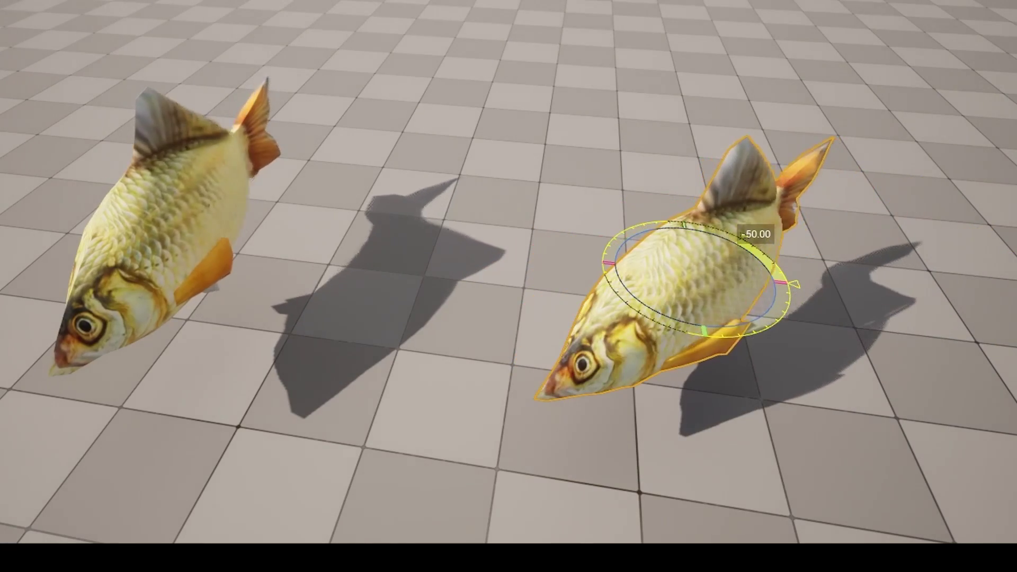
left_click_drag(791, 316, 617, 230)
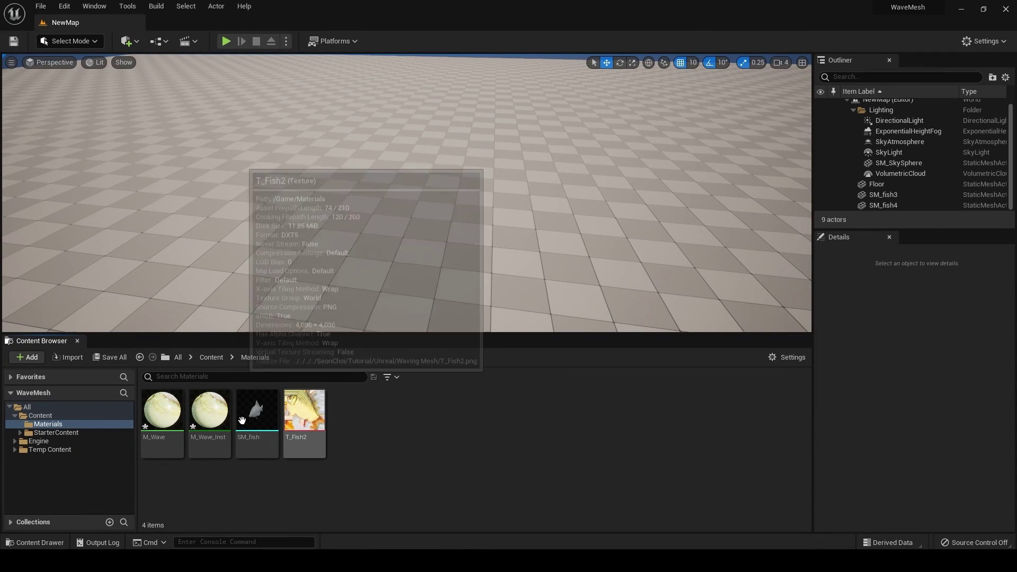
Place the SM_fish static mesh in the level above the floor and frame it in view
left_click_drag(257, 410, 340, 116)
key("f")
left_click_drag(504, 190, 402, 172, "alt")
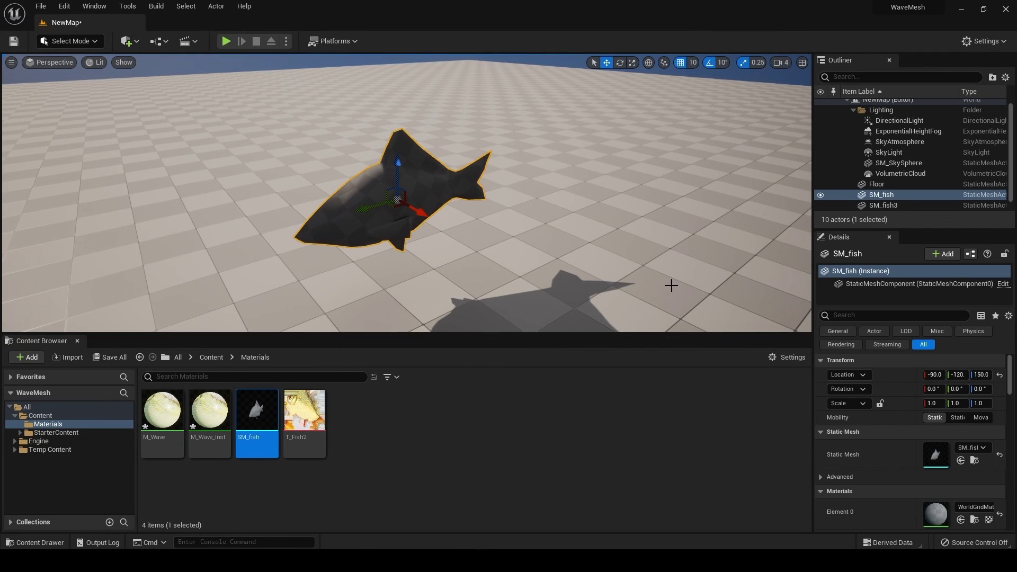
Create a material named M_Fish in the Materials folder and open it for editing in a maximized window
right_click(383, 451)
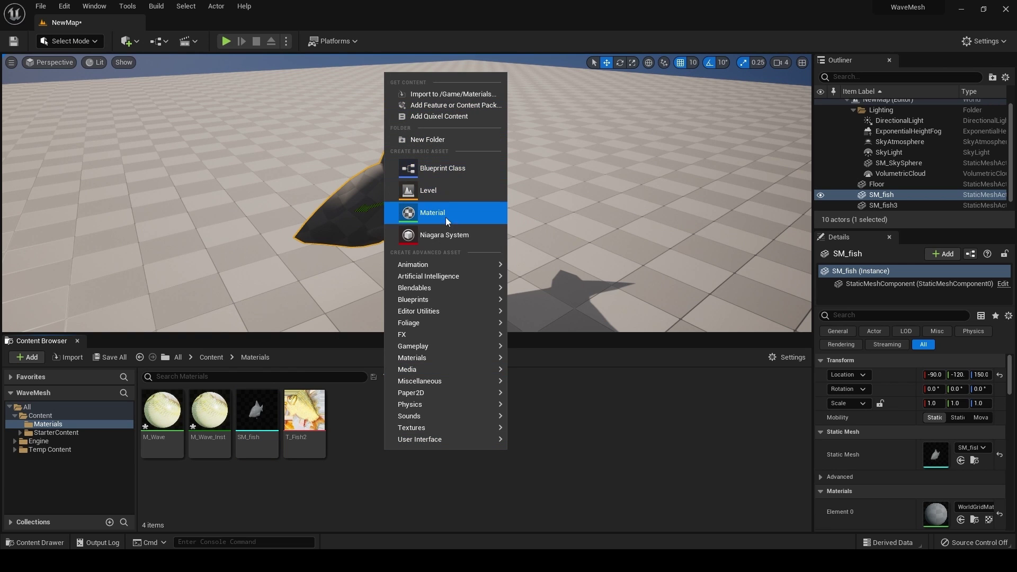
left_click(446, 214)
type("M_Fish")
key("Return")
double_click(159, 413)
left_click_drag(488, 296, 438, 167)
double_click(437, 167)
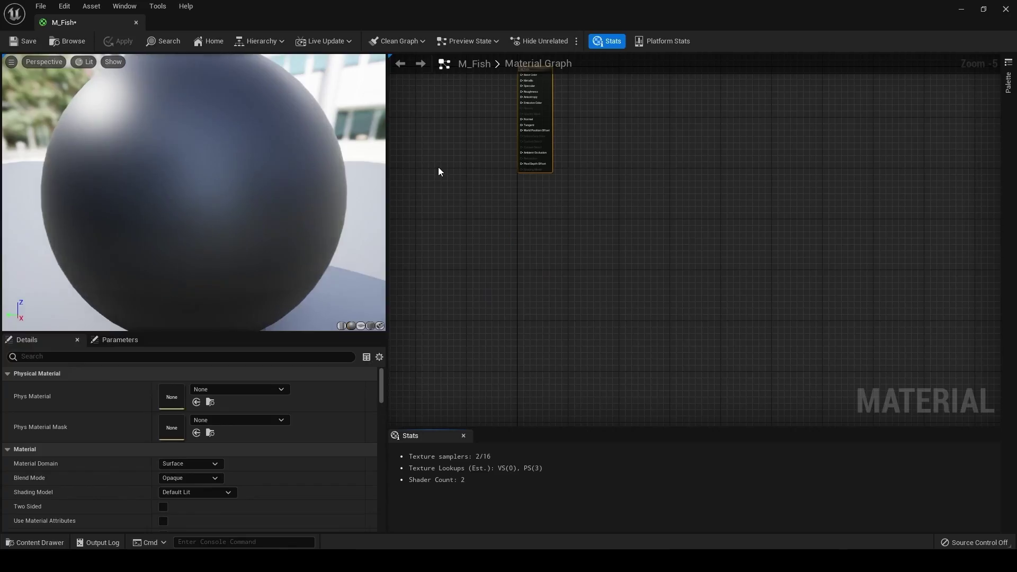
Add a TextureSampleParameter2D node named Base Color to the material graph, ahead of the M_Fish result node
right_click_drag(647, 205, 779, 243)
right_click_drag(581, 164, 624, 236)
scroll(616, 195, "up", 4)
right_click(613, 196)
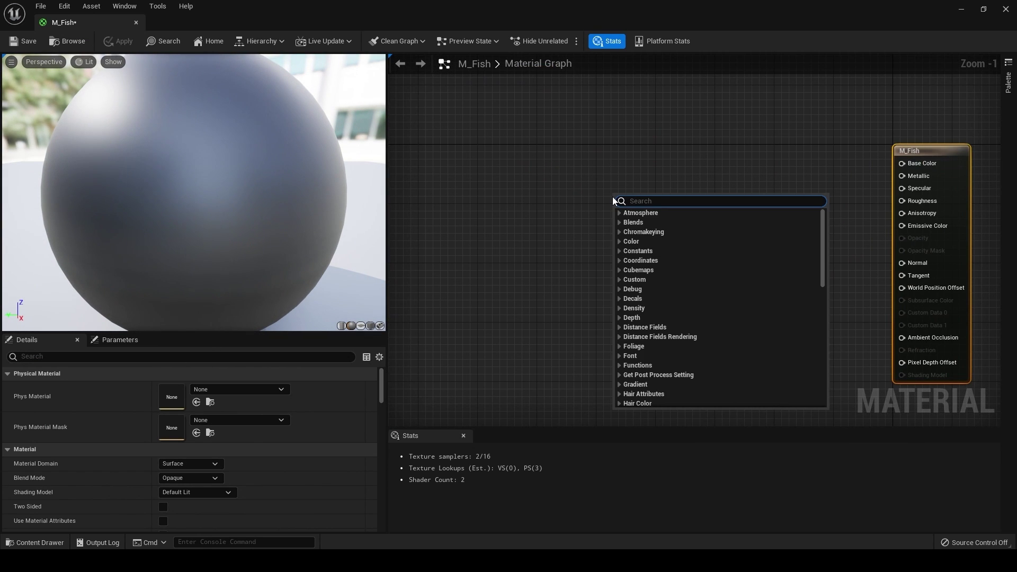
type("texture")
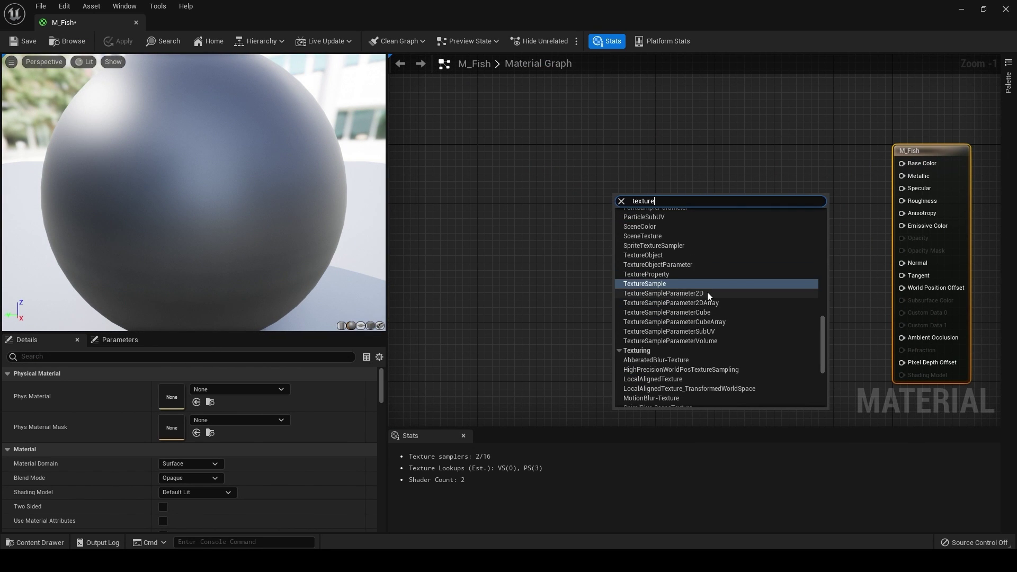
left_click(707, 292)
type("Base Color")
key("Return")
right_click(633, 188)
left_click(606, 220)
left_click_drag(668, 206, 637, 174)
Add a TexCoord node and connect it to the UVs input of the Base Color texture parameter
right_click_drag(517, 174, 566, 213)
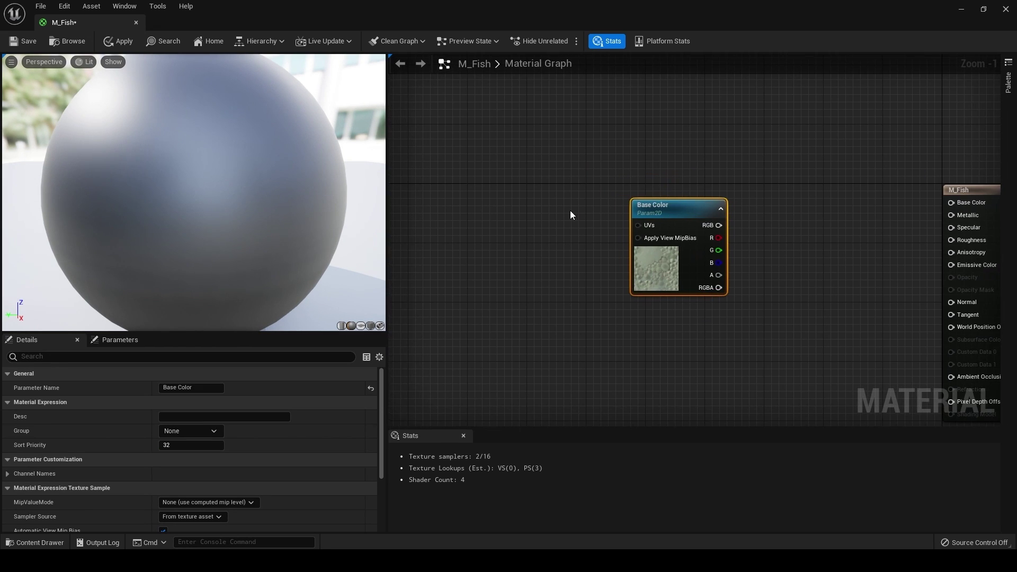
right_click(565, 213)
type("texcoord")
key("Return")
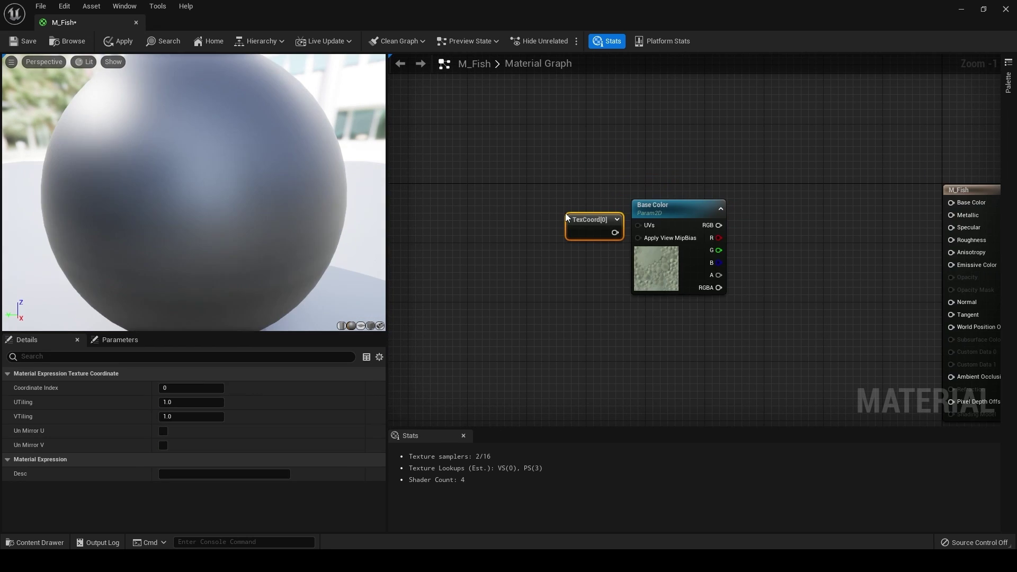
left_click_drag(589, 237, 512, 229)
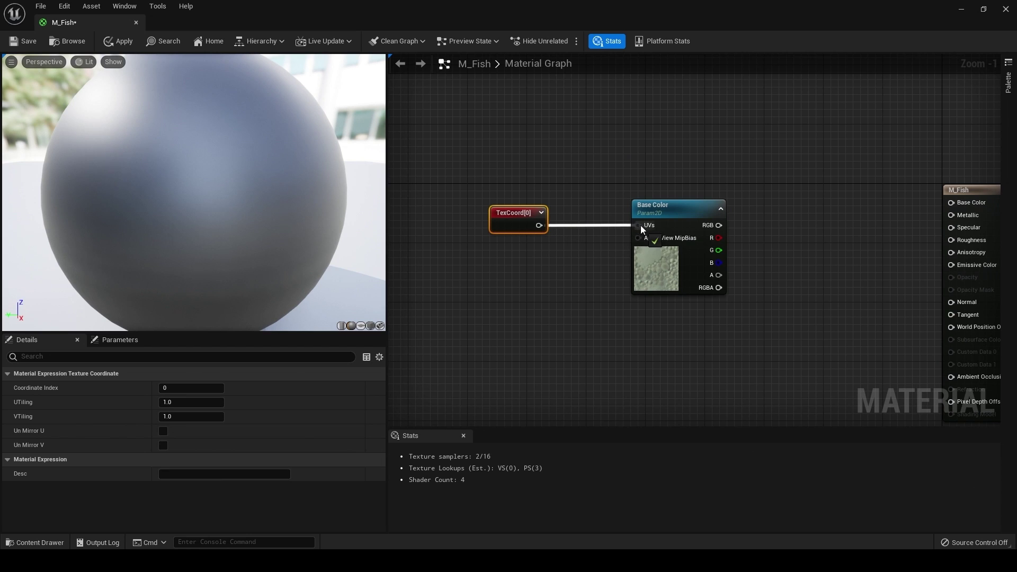
left_click_drag(640, 226, 614, 200)
Assign the T_Fish2 texture to the Base Color parameter and connect its RGB output to the material's Base Color input
left_click(240, 501)
left_click(241, 501)
scroll(238, 487, "down", 3)
left_click(231, 522)
type("fish")
left_click(262, 381)
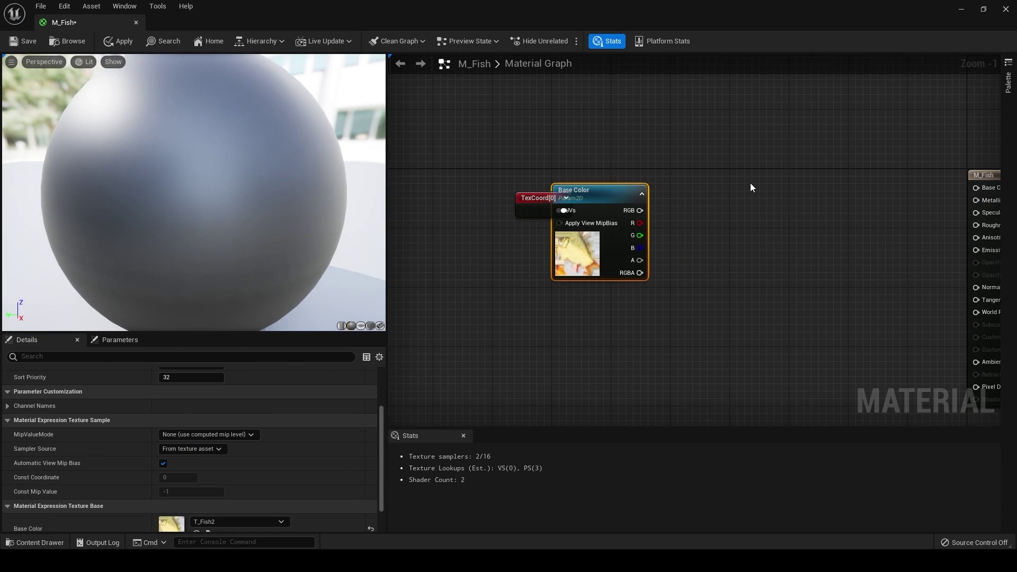
left_click_drag(639, 210, 749, 187)
right_click_drag(869, 244, 725, 221)
Add a scalar parameter named Roughness and place it beside the material result node
key("s")
left_click(803, 207)
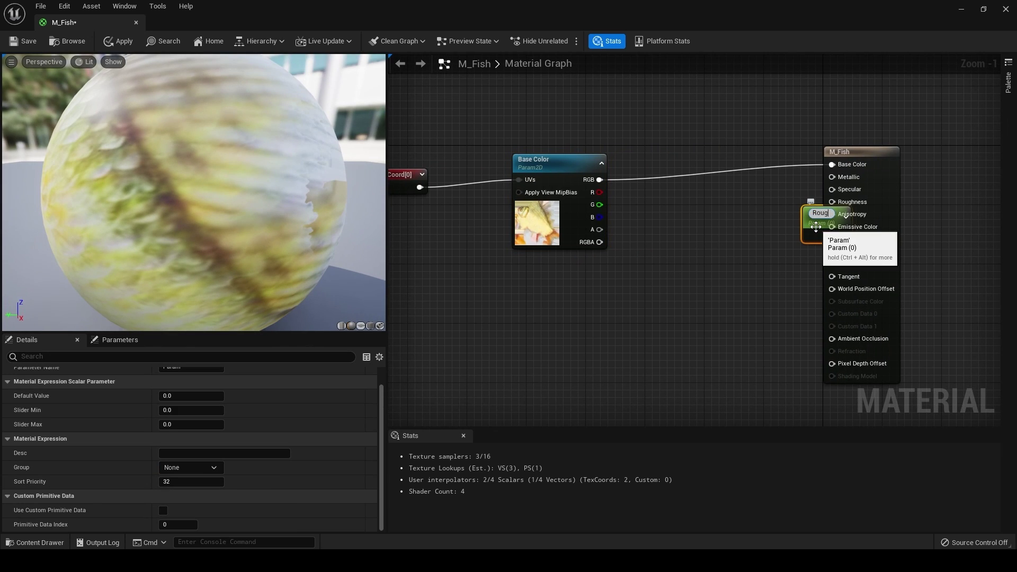
type("Roughness")
key("Return")
left_click_drag(815, 227, 748, 198)
Add a scalar parameter named Specular and place it below the Roughness parameter
key("s")
left_click(783, 265)
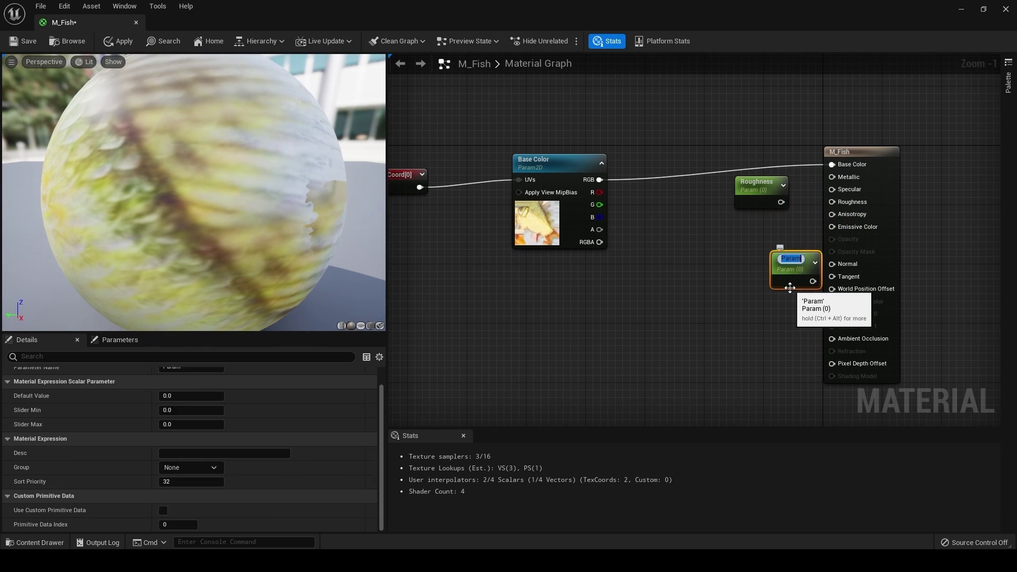
type("Specular")
key("Return")
left_click_drag(789, 287, 748, 243)
Set the default value of the Roughness parameter to 0.3 and of the Specular parameter to 0.8
left_click(753, 194)
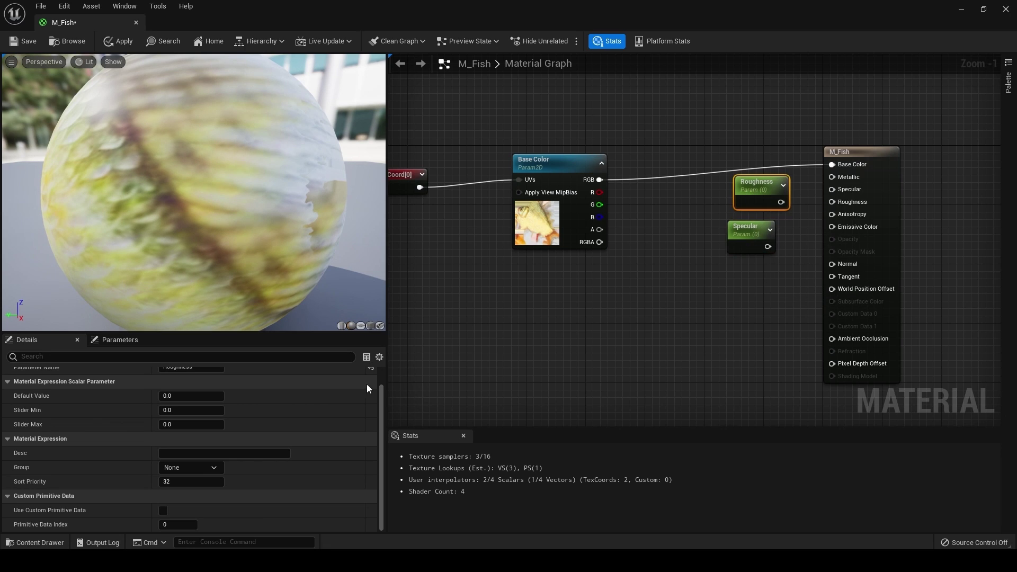
left_click(210, 395)
type("0.3")
key("Return")
left_click(745, 232)
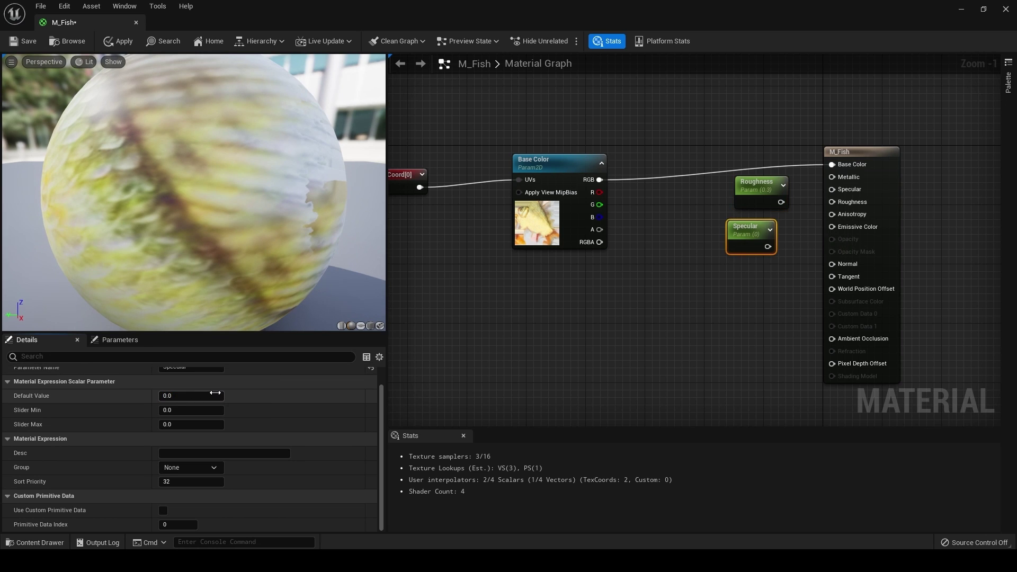
key("Return")
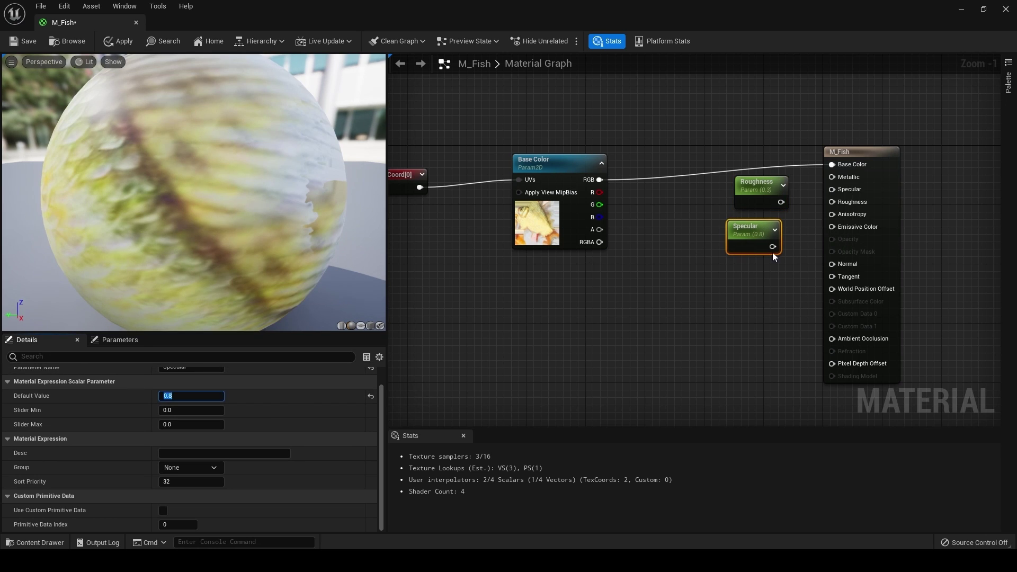
Connect the Specular and Roughness parameters to their matching material inputs and arrange Specular above Roughness
left_click_drag(772, 246, 831, 202)
mouse_move(751, 188)
left_mouse_down()
mouse_move(751, 247)
mouse_move(749, 180)
left_mouse_up()
left_click_drag(759, 246, 758, 216)
left_click(749, 275)
right_click_drag(675, 291, 756, 276)
Apply the material changes and assign M_Fish to the fish mesh in the level
left_click(120, 42)
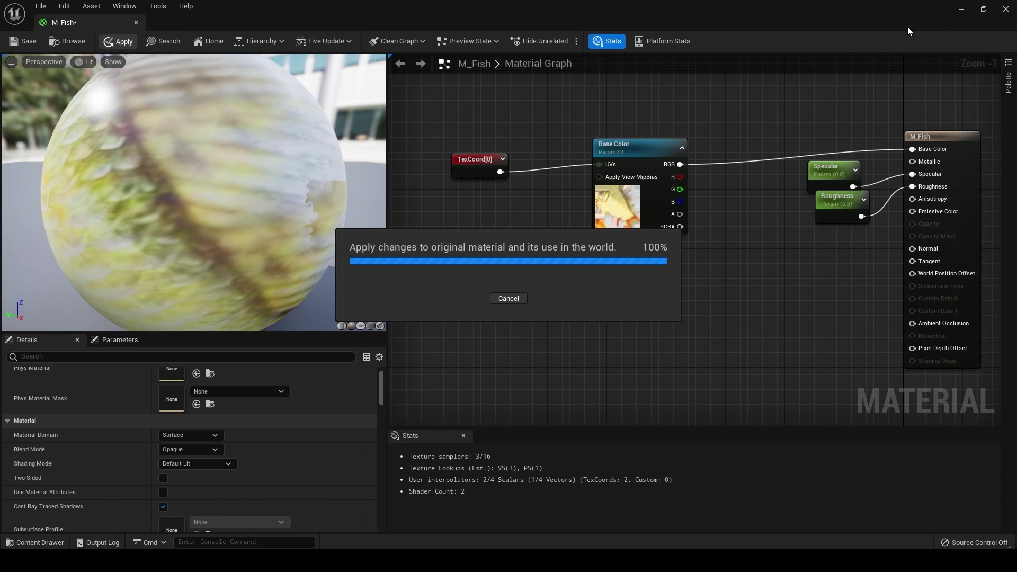
left_click(959, 9)
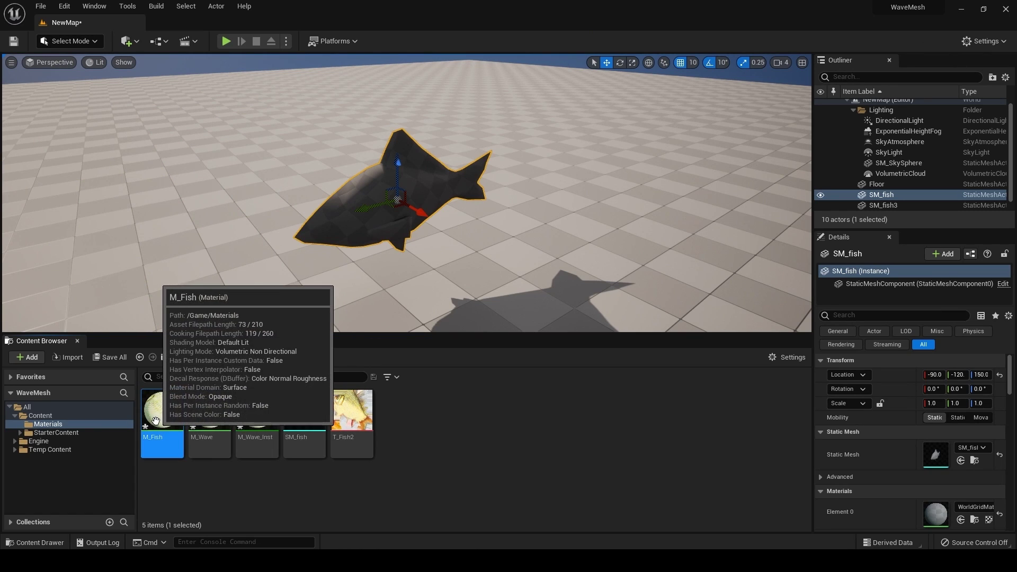
left_click_drag(156, 421, 392, 198)
scroll(451, 194, "up", 5)
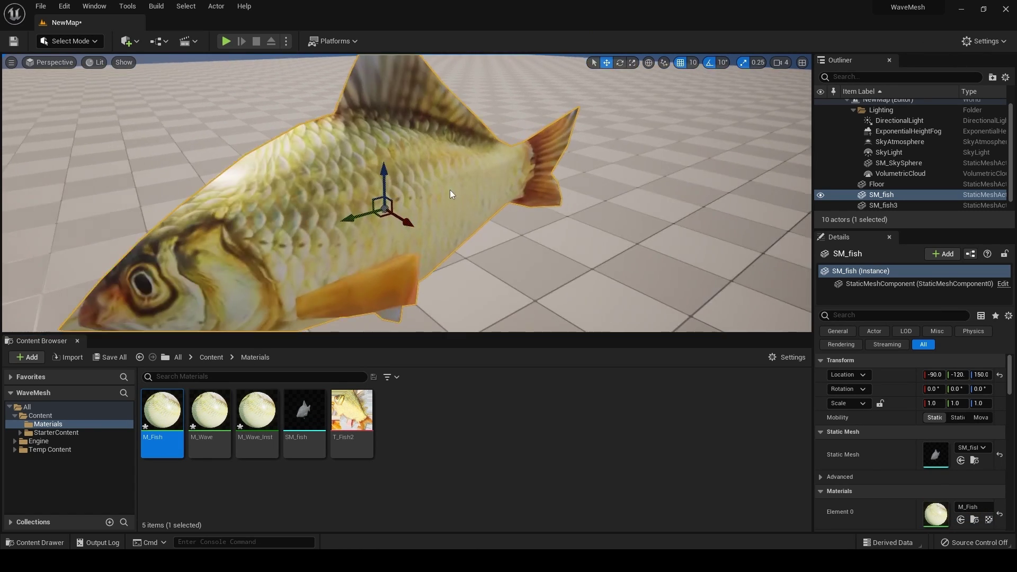
scroll(554, 195, "down", 4)
mouse_move(554, 195)
left_mouse_down("alt")
mouse_move(731, 194)
mouse_move(561, 198)
mouse_move(554, 207)
left_mouse_up("alt")
Reopen the M_Fish material graph and add an Absolute World Position node in the empty area before the texture nodes
double_click(162, 416)
scroll(728, 257, "down", 2)
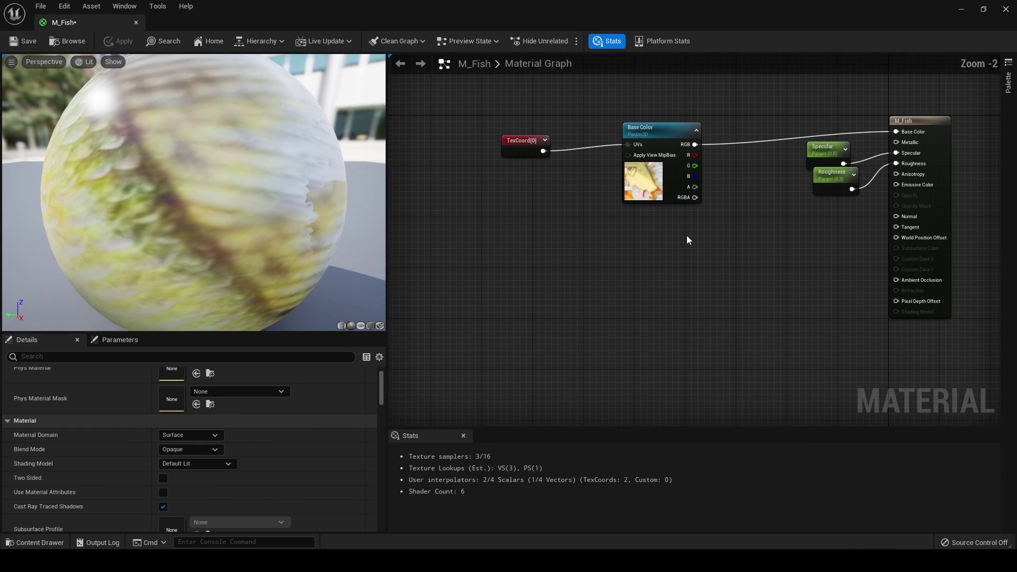
right_click_drag(687, 238, 635, 207)
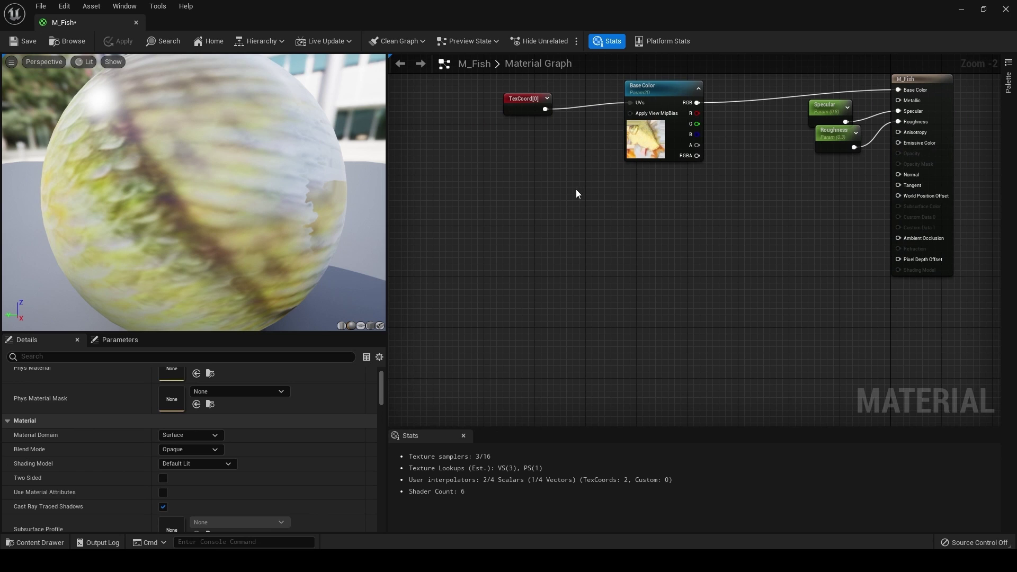
right_click_drag(478, 200, 498, 205)
right_click_drag(616, 233, 438, 244)
right_click(461, 229)
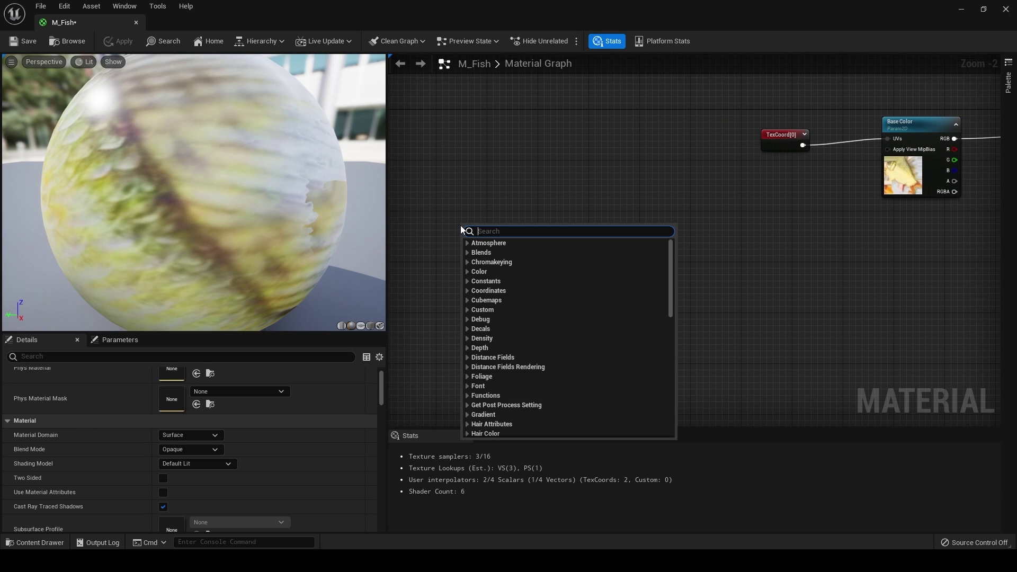
type("world")
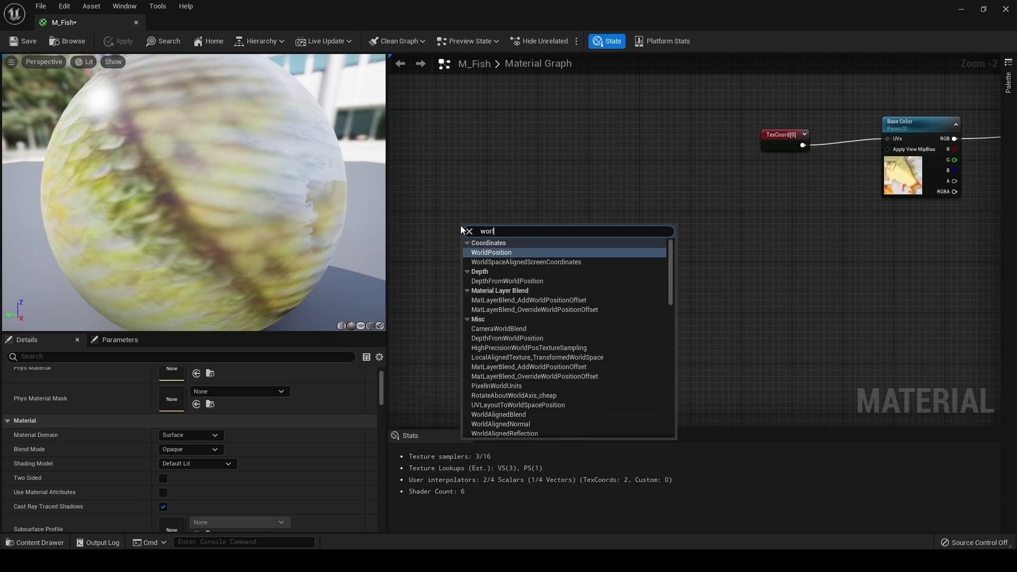
key("Return")
left_click_drag(482, 227, 426, 229)
right_click_drag(592, 207, 662, 207)
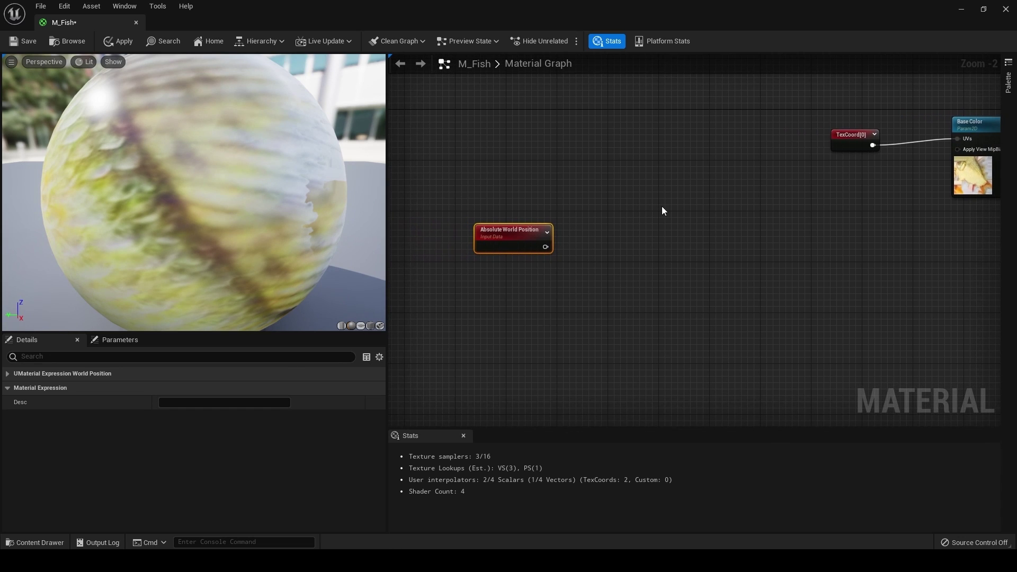
Add a TransformPosition node fed by the Absolute World Position output
left_click_drag(545, 247, 616, 257)
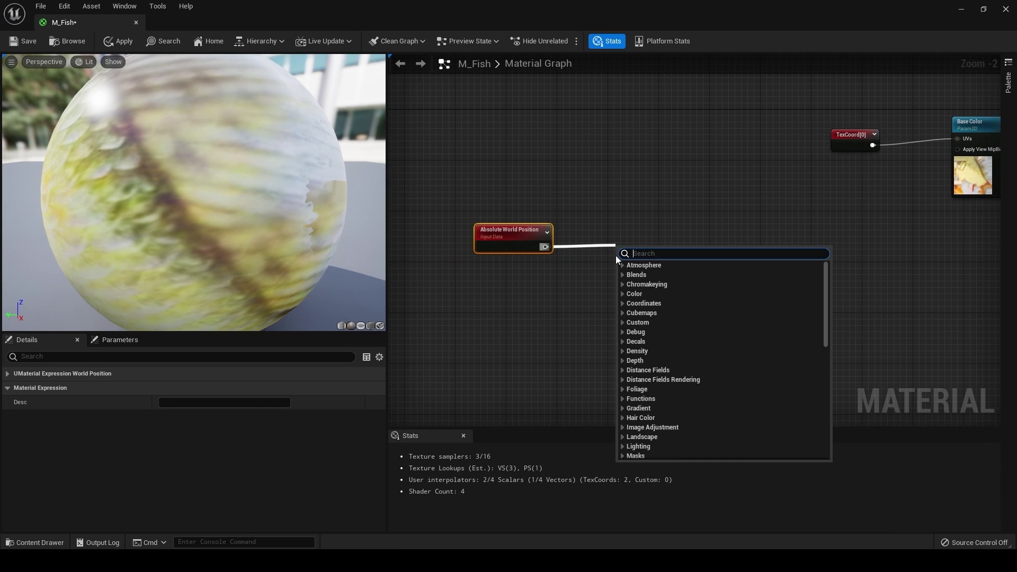
type("transform")
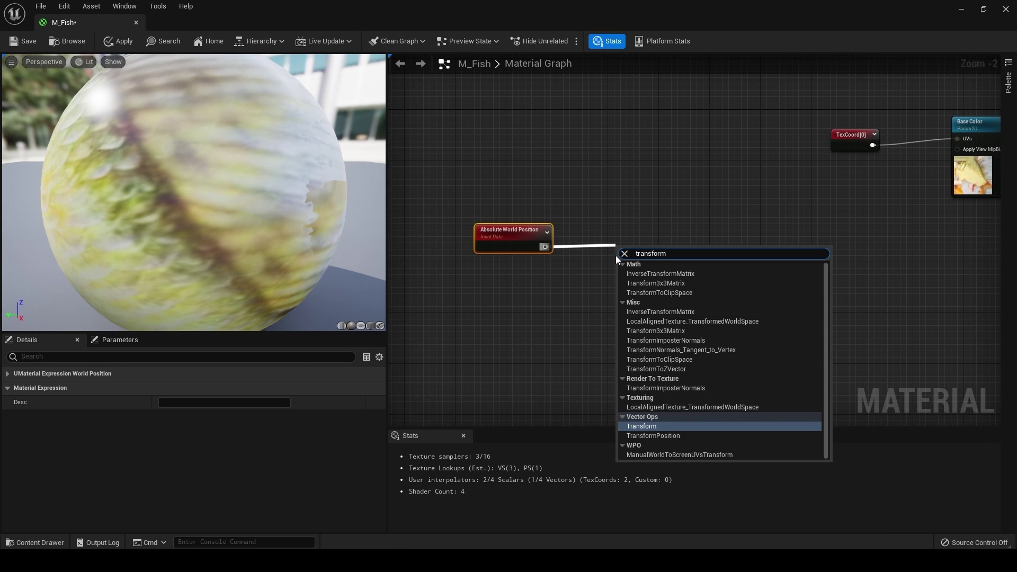
key("Down")
key("Return")
left_click_drag(647, 259, 634, 259)
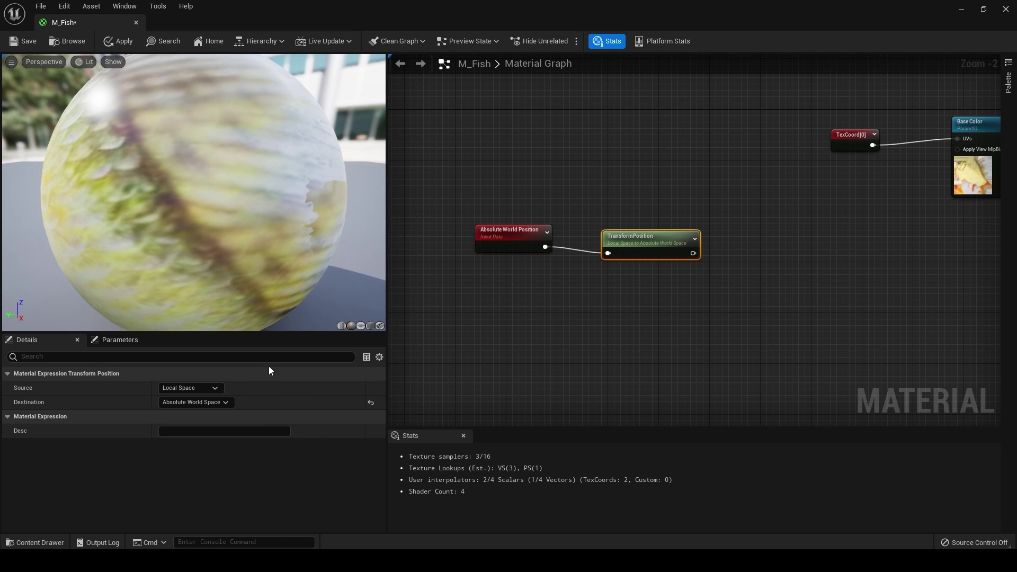
Set TransformPosition to convert from Absolute World Space to Local Space and tidy the node's placement
left_click(211, 388)
left_click(192, 408)
left_click(200, 402)
left_click(200, 412)
left_click_drag(651, 239, 517, 234)
right_click_drag(597, 197, 730, 195)
left_click_drag(663, 230, 651, 227)
right_click_drag(722, 277, 690, 270)
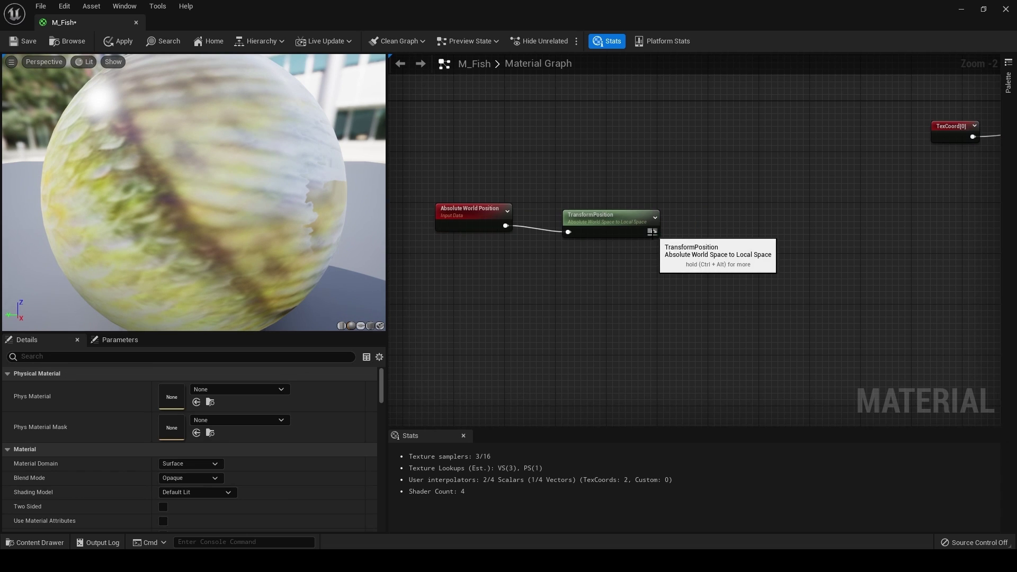
Add a component mask after TransformPosition as a collapsed parameter node named Axis, with only the G channel enabled
left_click_drag(654, 233, 740, 257)
type("mask")
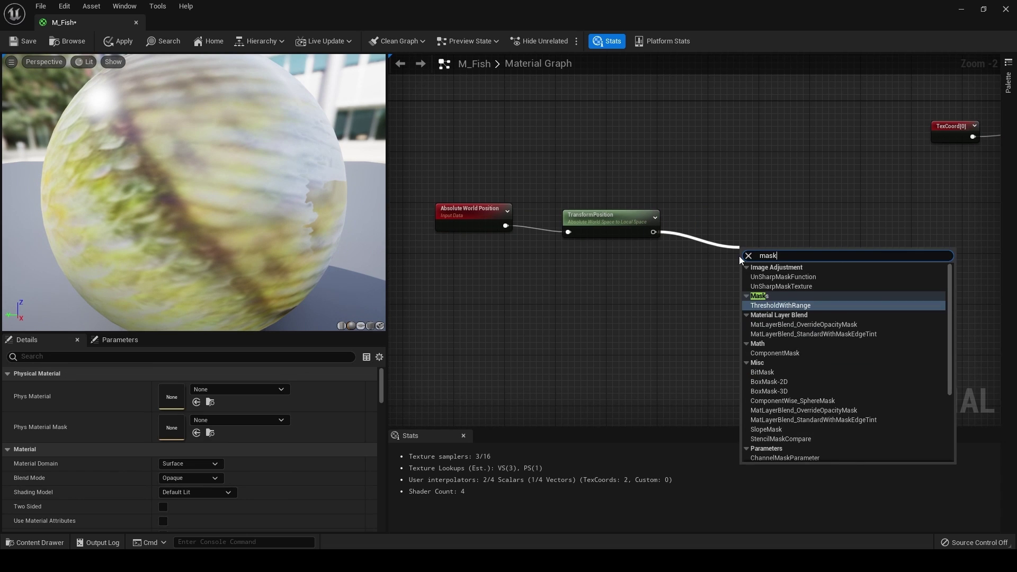
left_click(829, 352)
right_click(770, 253)
left_click(809, 274)
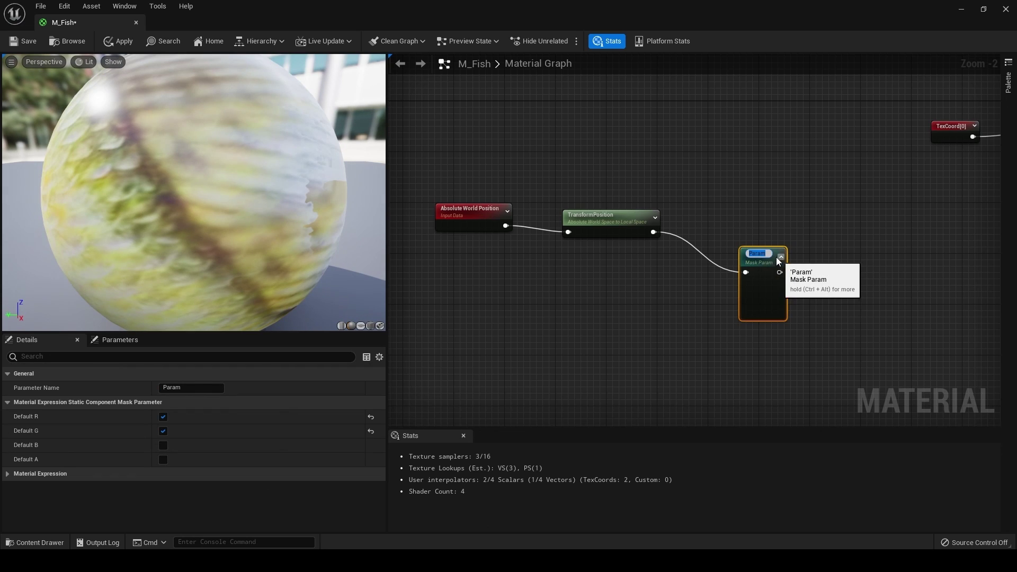
key("Return")
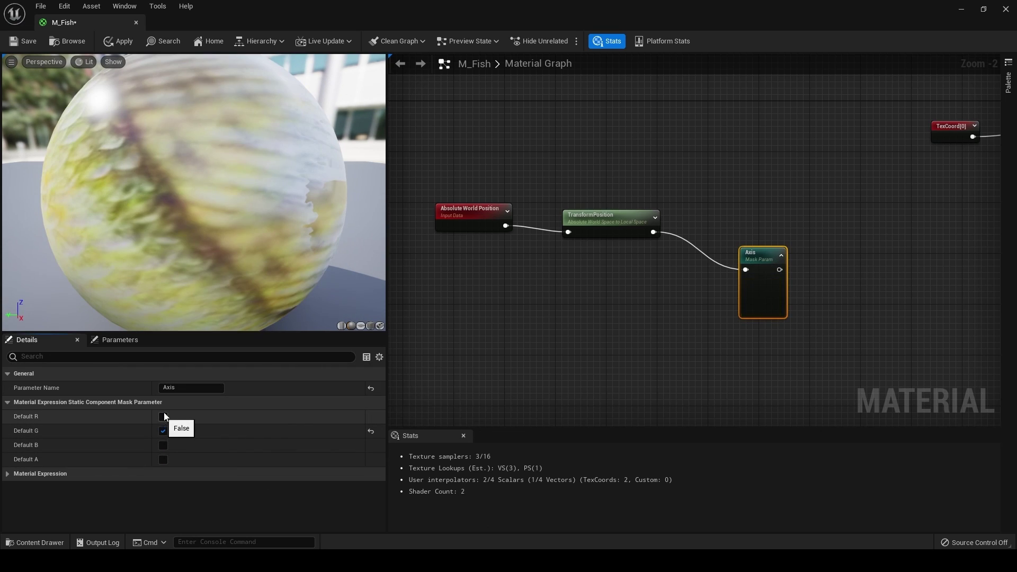
left_click(781, 255)
left_click_drag(756, 256, 718, 224)
right_click_drag(730, 230, 698, 226)
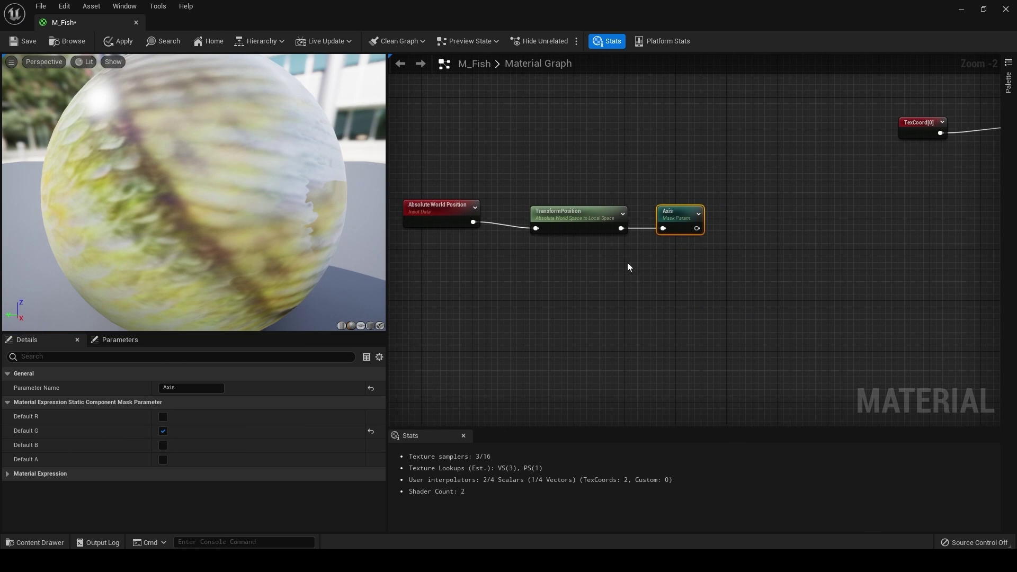
Add a Divide node with Axis feeding A and a new scalar parameter named Wave, default 100, feeding B
left_click(761, 246)
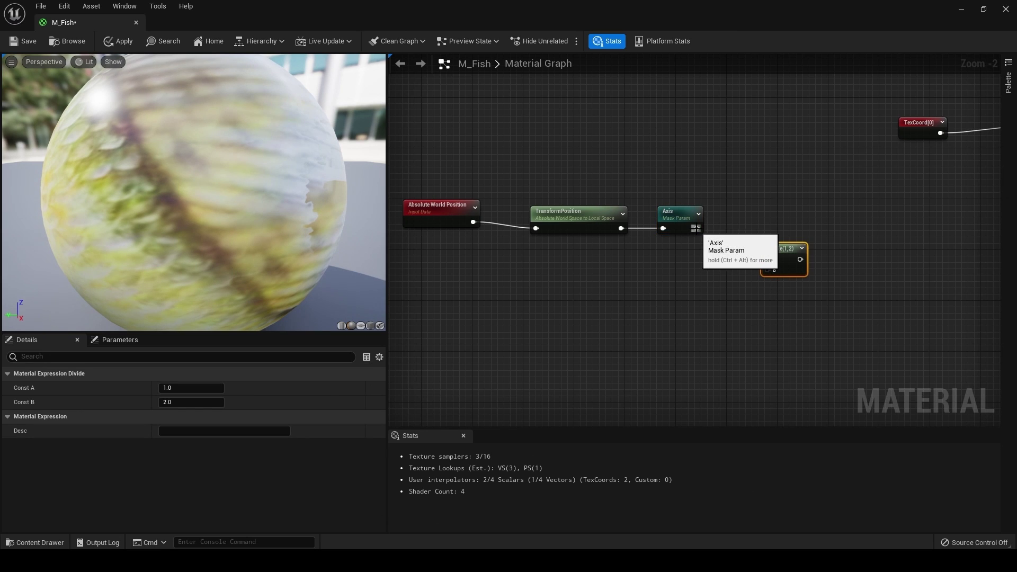
left_click(670, 293)
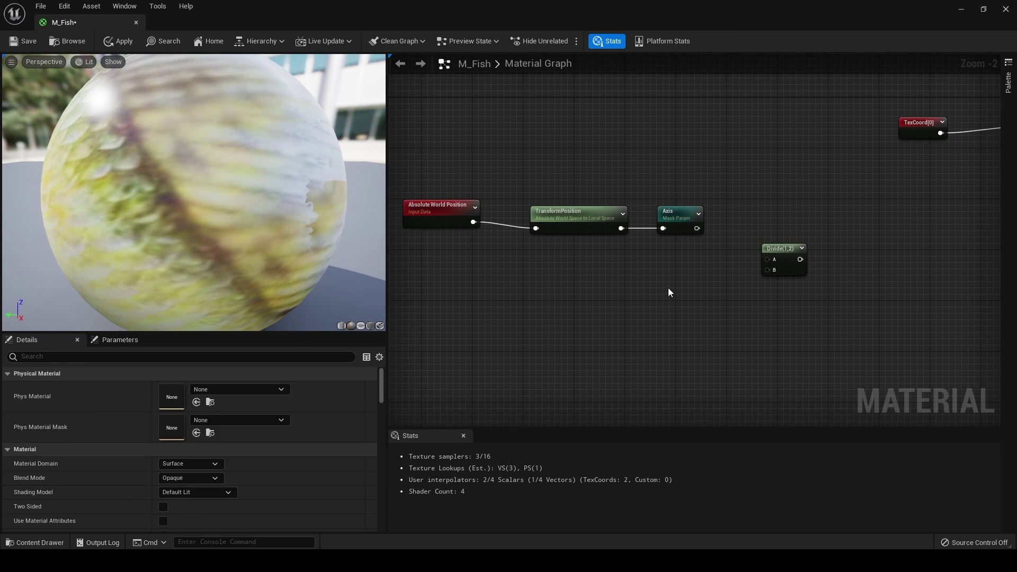
left_click(635, 277)
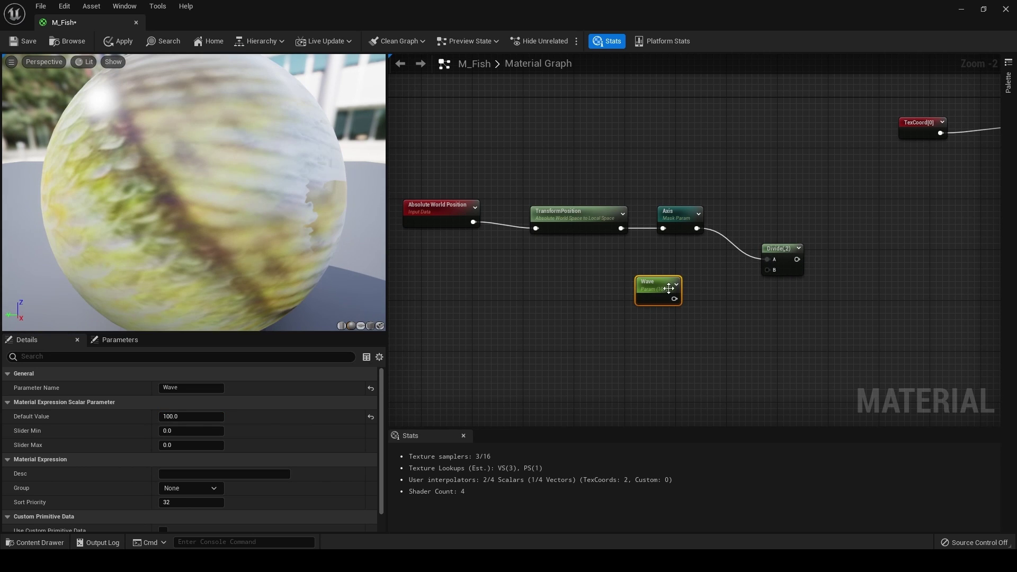
left_click_drag(674, 299, 766, 256)
right_click_drag(782, 278, 731, 266)
left_click(807, 275)
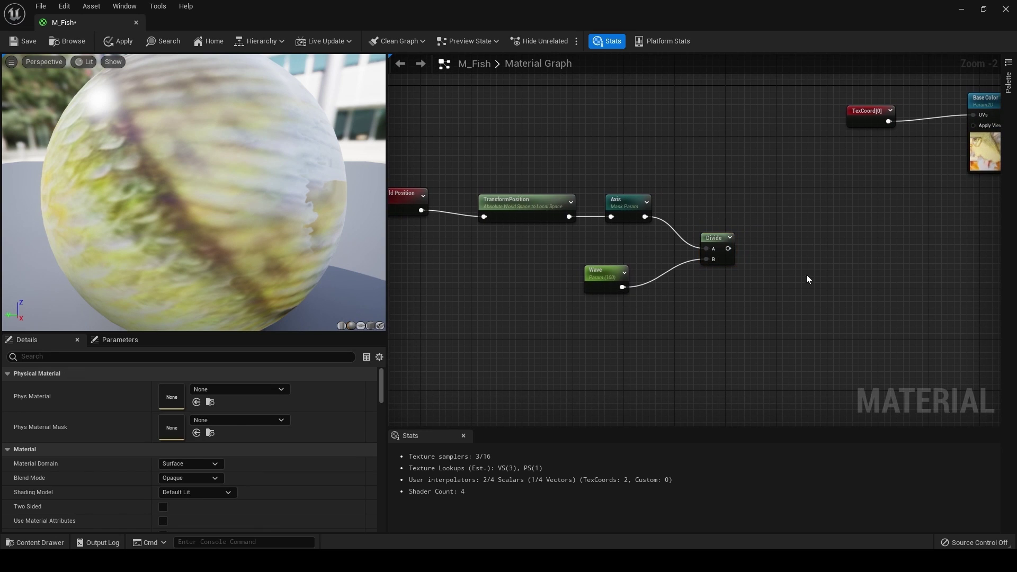
Add a Multiply node and a Time node below the Wave parameter, with Time feeding the Multiply's A input
key("m")
left_click(806, 257)
right_click_drag(642, 332, 655, 319)
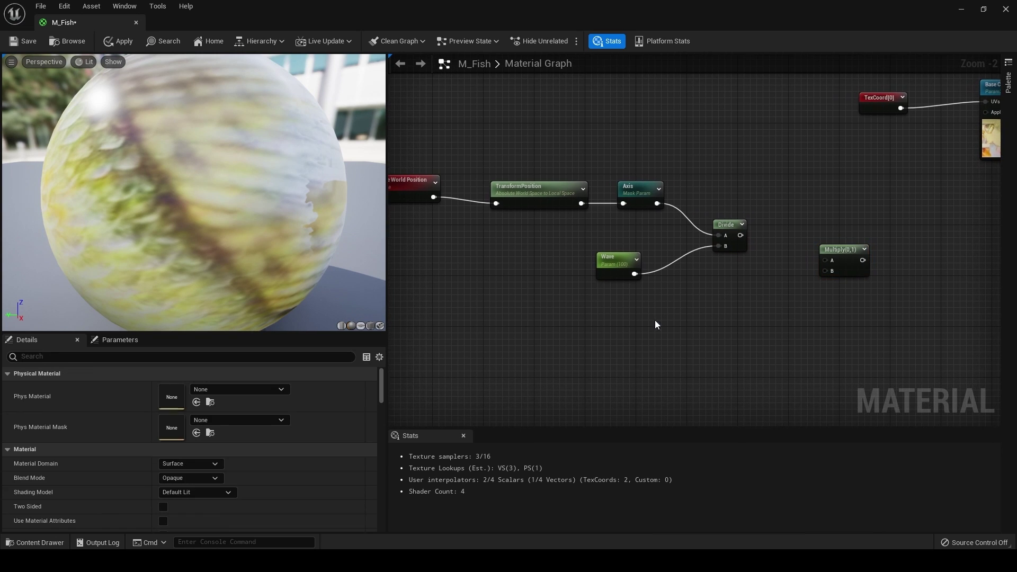
type("time")
key("Return")
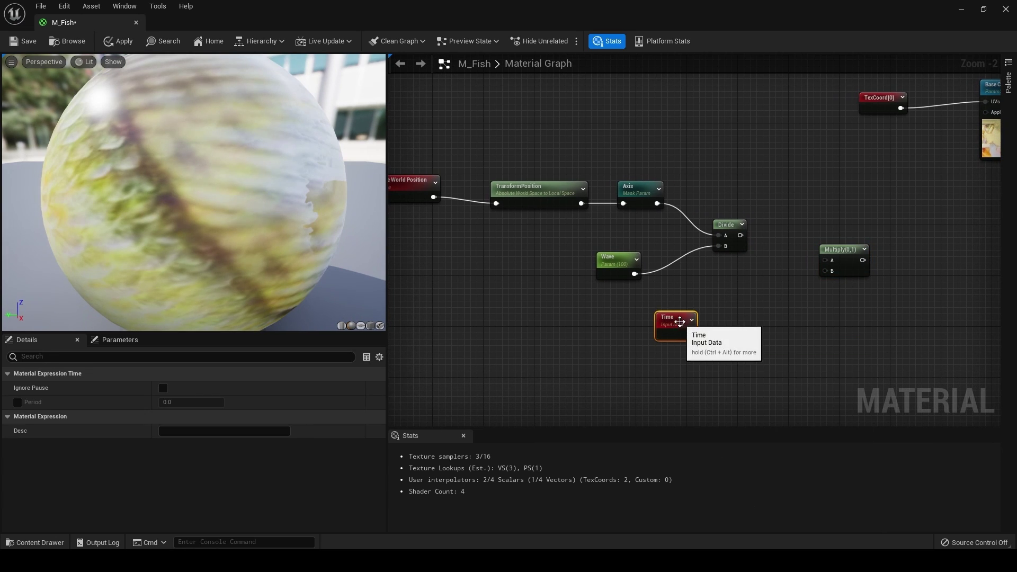
left_click_drag(655, 320, 616, 316)
left_click(712, 335)
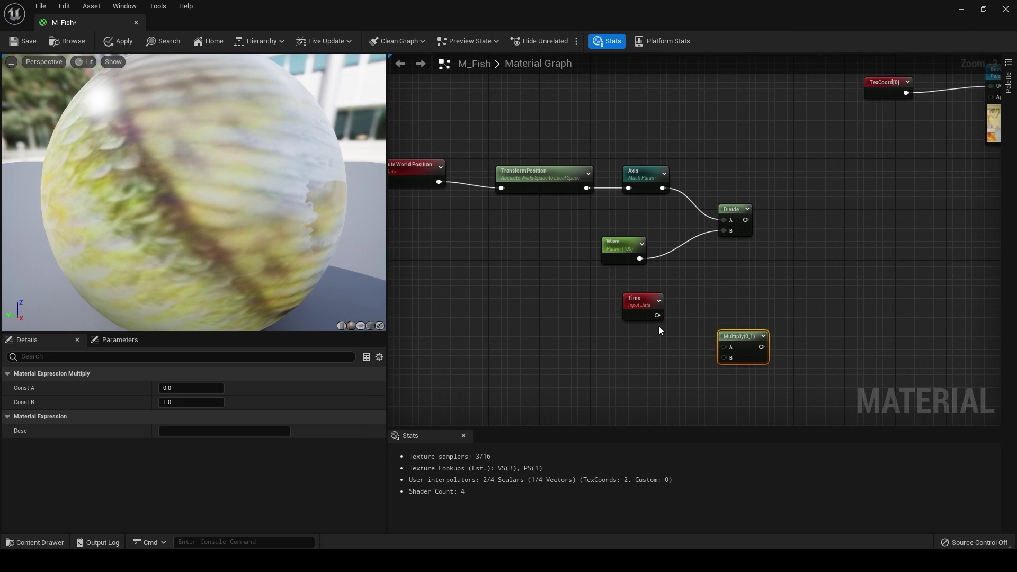
left_click_drag(656, 315, 740, 359)
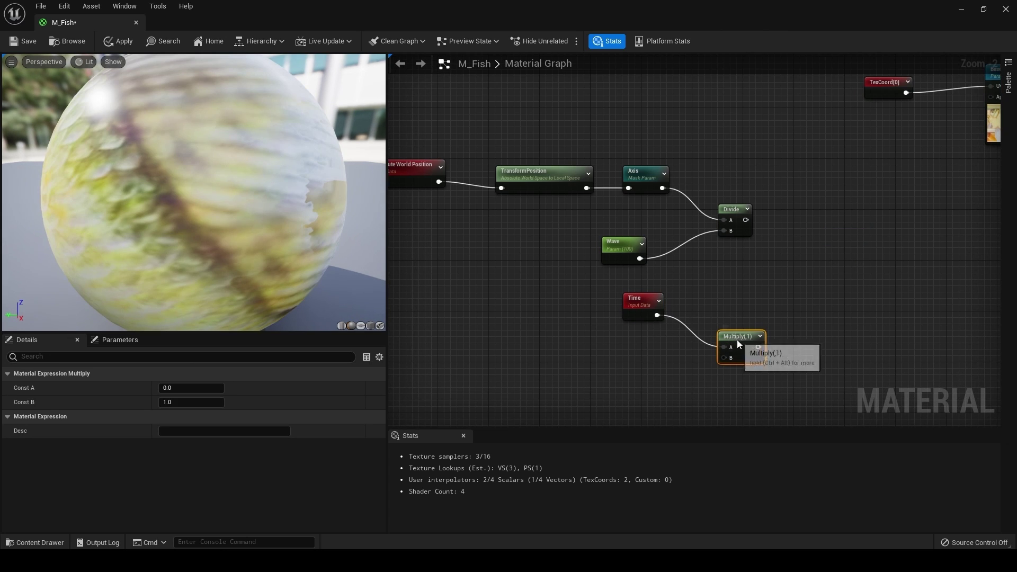
Add a scalar parameter named Wave Speed, default 1, feeding the Multiply's B input, and align the Wave node under Axis
left_click(656, 356)
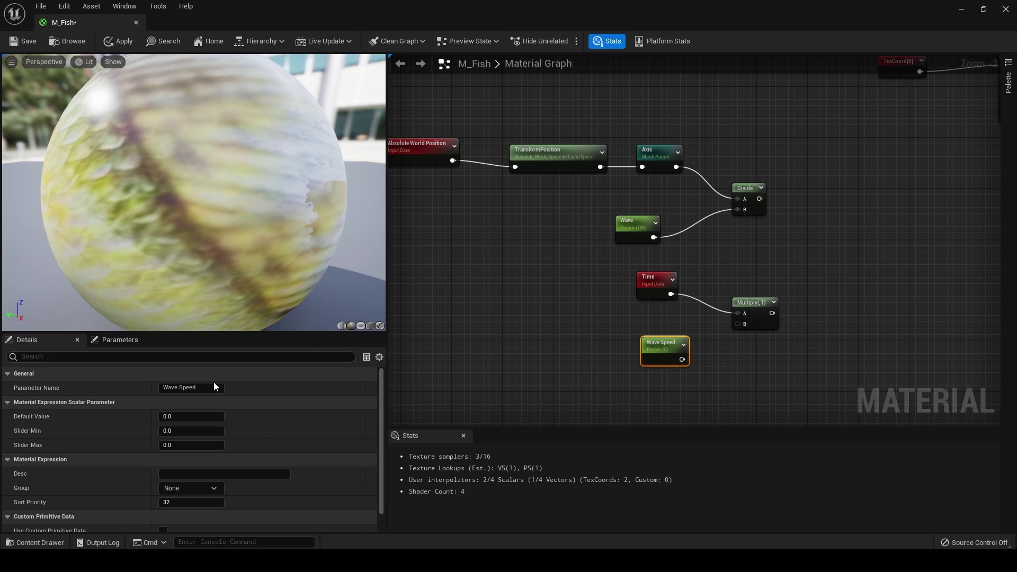
left_click(200, 418)
type("1")
left_click(672, 327)
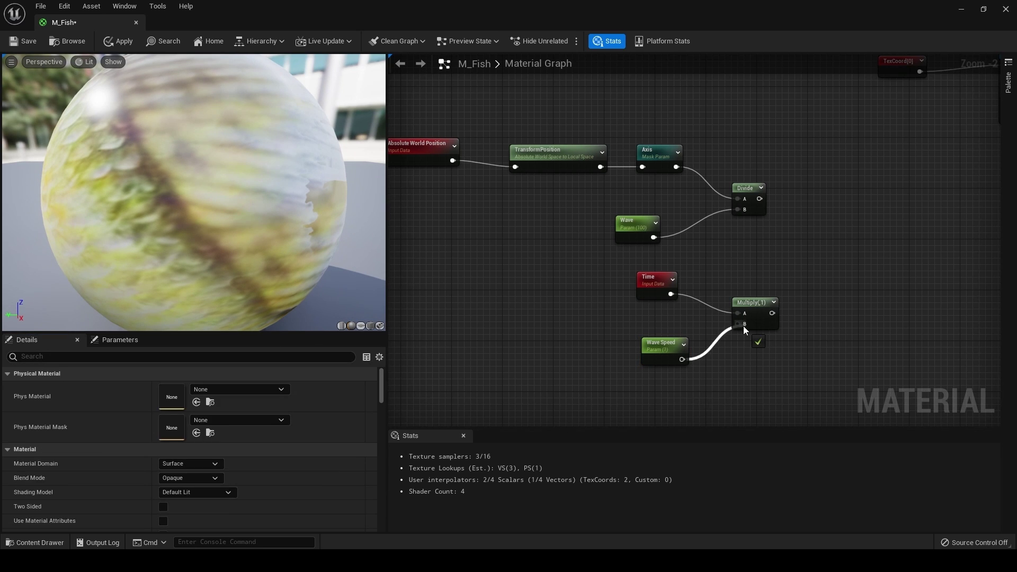
left_click_drag(742, 325, 743, 322)
right_click(802, 236)
left_click(665, 243)
left_click_drag(623, 225, 643, 217)
left_click(788, 222)
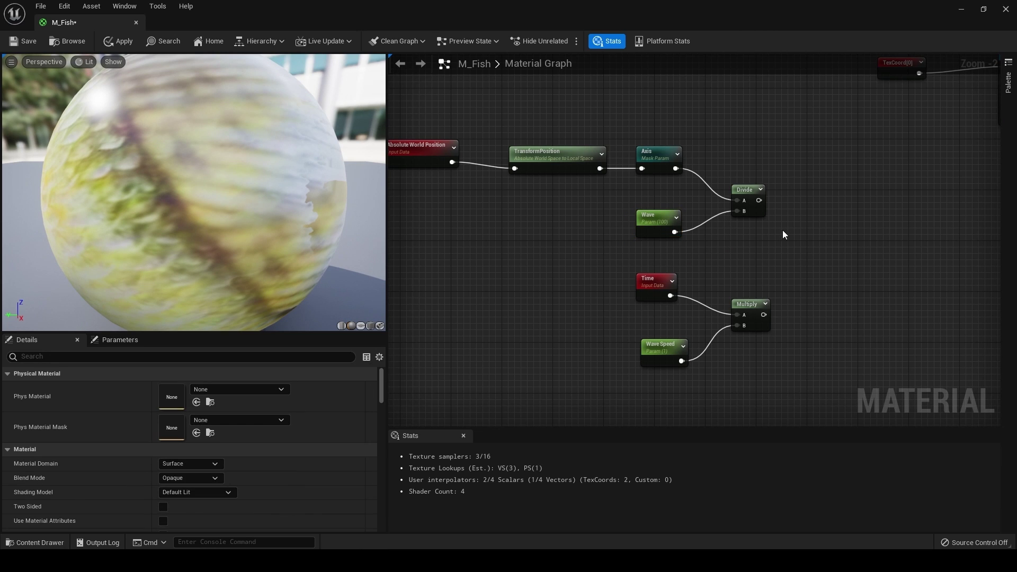
Add an Add node with the time Multiply feeding A and the Divide output feeding B
left_click(817, 245)
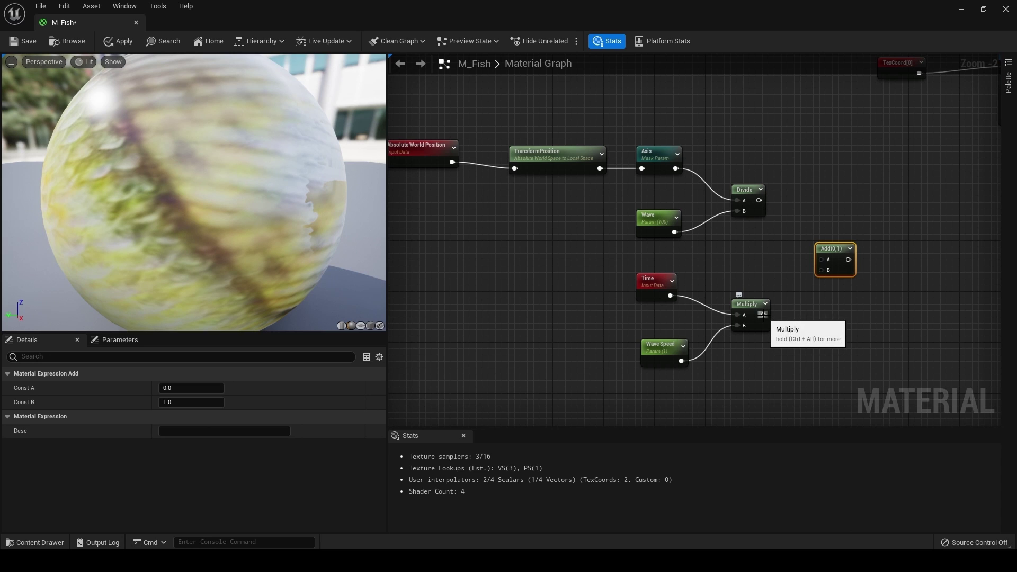
left_click_drag(763, 315, 774, 302)
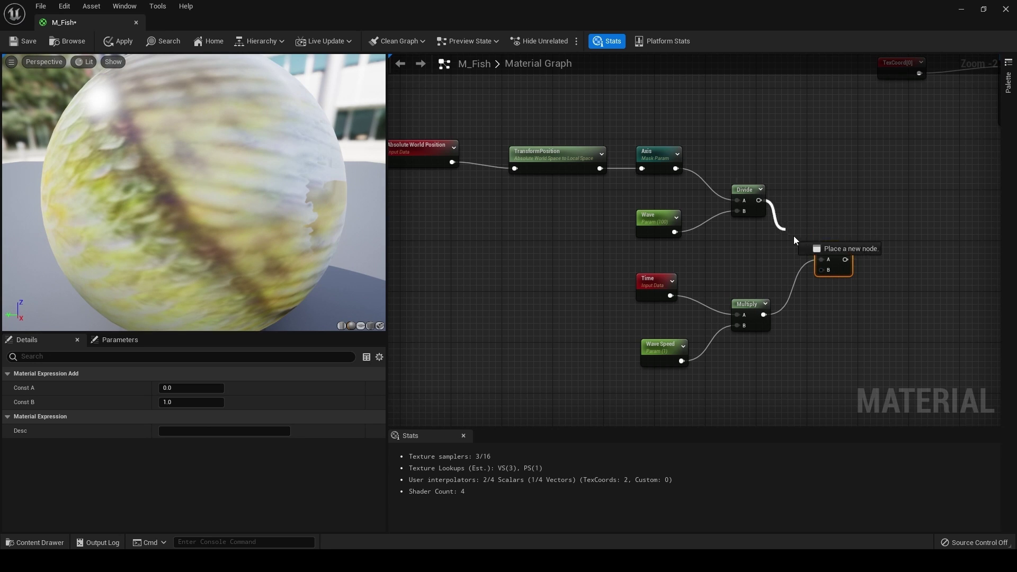
left_click_drag(824, 268, 824, 269)
Add a Sine node fed by the Add output and start previewing it
right_click_drag(867, 186, 794, 205)
right_click(815, 240)
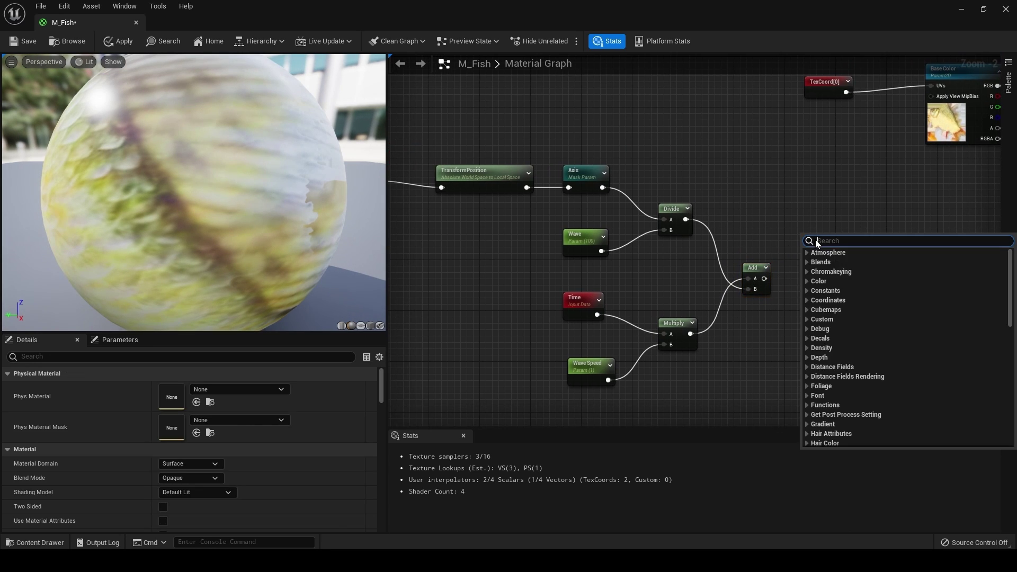
type("sine")
key("Return")
left_click_drag(818, 241, 819, 276)
right_click(831, 261)
left_click(863, 284)
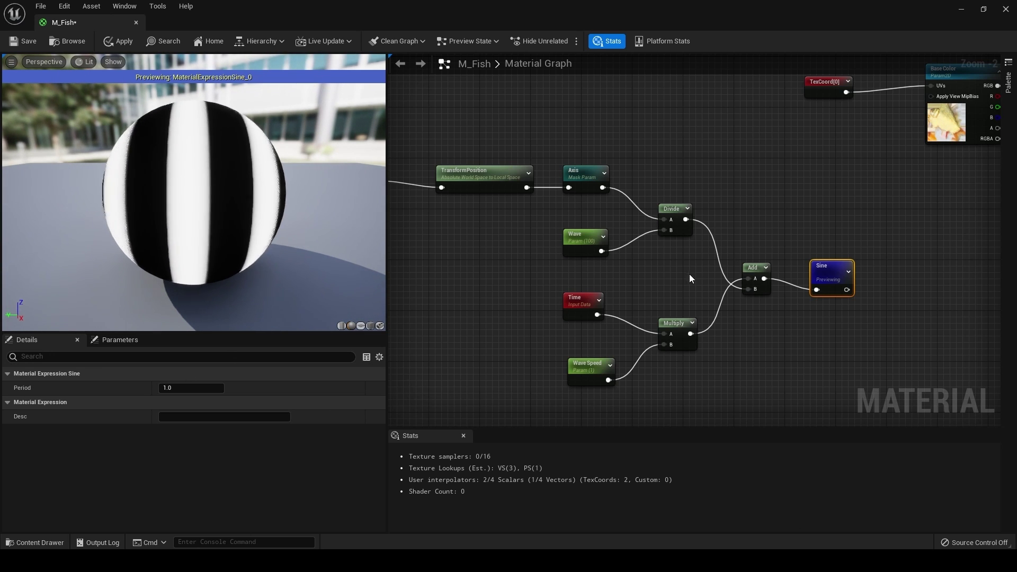
Try a different default value for the Wave parameter, then set it back to 100
right_click_drag(681, 285, 678, 236)
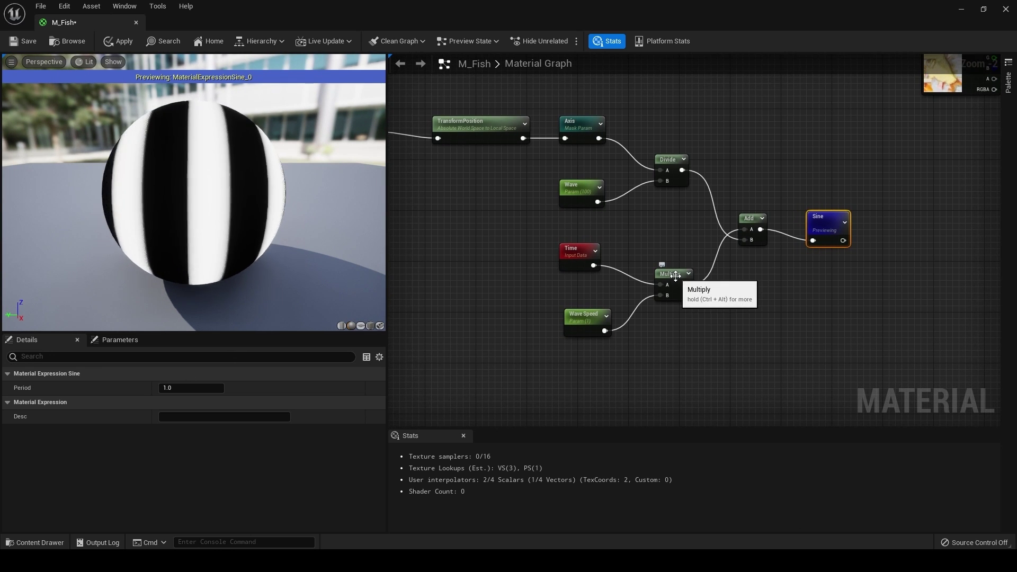
left_click(569, 197)
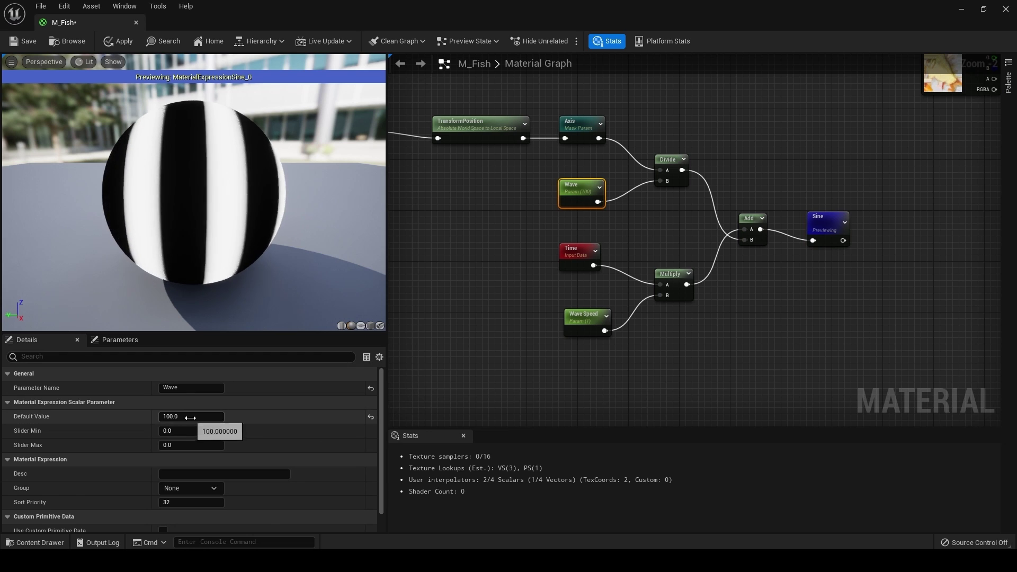
mouse_move(190, 417)
left_mouse_down()
mouse_move(159, 417)
mouse_move(228, 416)
mouse_move(194, 417)
left_mouse_up()
left_click(195, 417)
type("100")
key("Return")
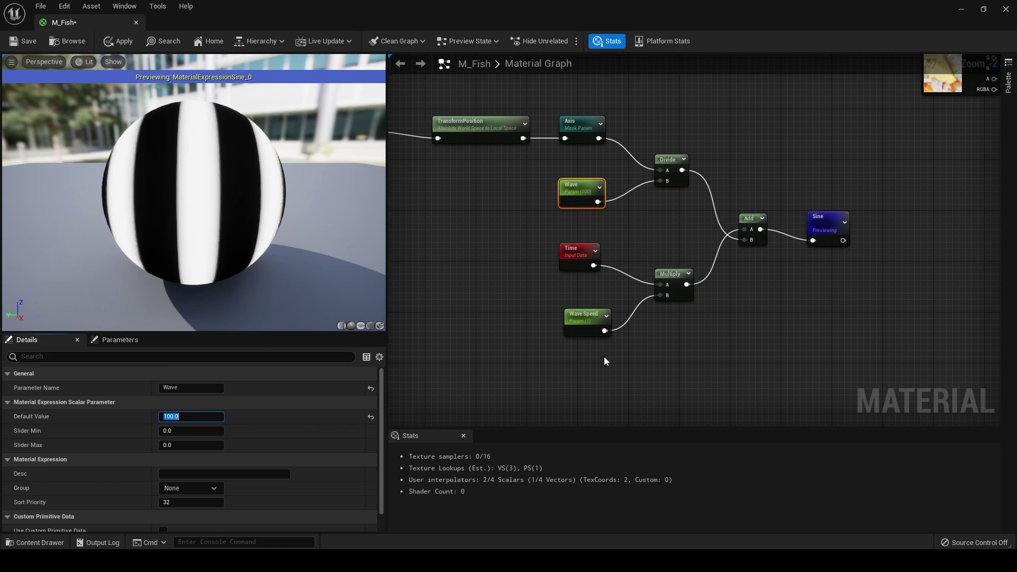
Switch the preview mesh to a cube, set the Axis mask to the R channel only, and inspect the wave direction
right_click_drag(666, 263, 545, 283)
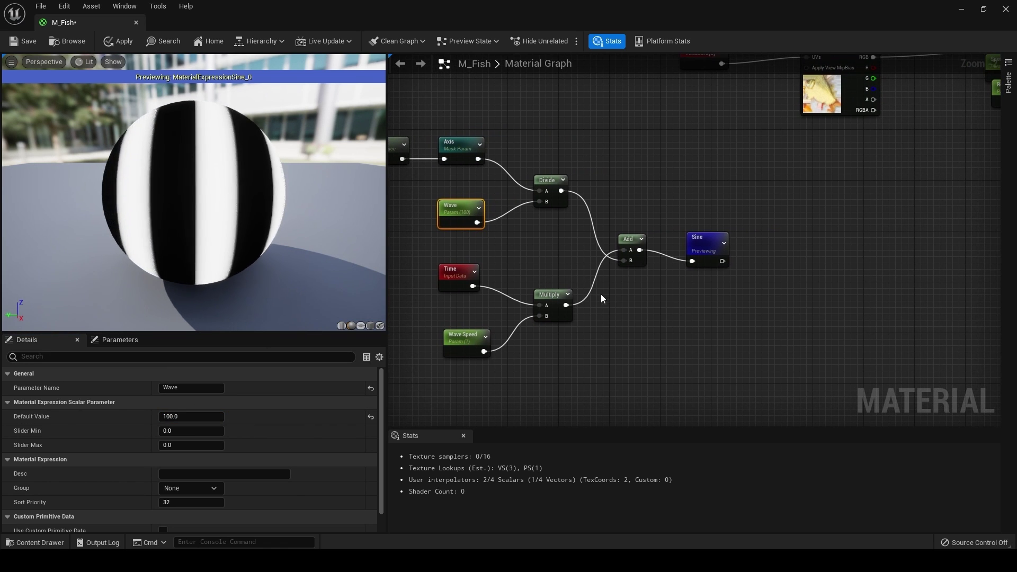
left_click(370, 325)
right_click_drag(448, 214, 659, 259)
left_click(669, 190)
left_click(163, 430)
left_click(163, 417)
left_click(163, 417)
left_click(163, 431)
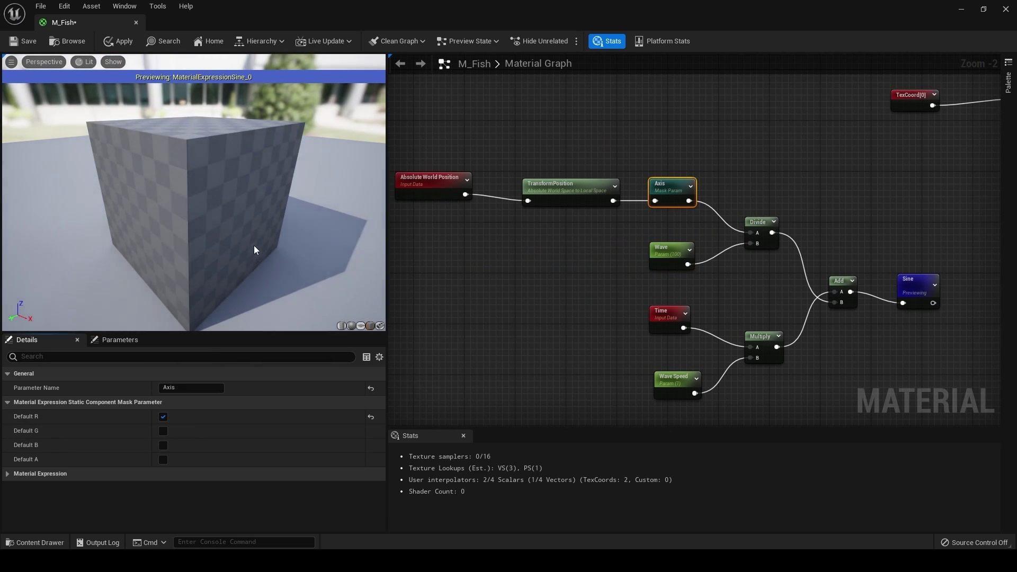
left_click_drag(186, 233, 125, 249)
Try the B channel on the Axis mask, restore it to G only, and stop previewing the Sine node
left_click(163, 444)
left_click(163, 417)
left_click(163, 431)
left_click(162, 444)
right_click_drag(702, 291, 578, 303)
right_click(787, 297)
left_click(816, 320)
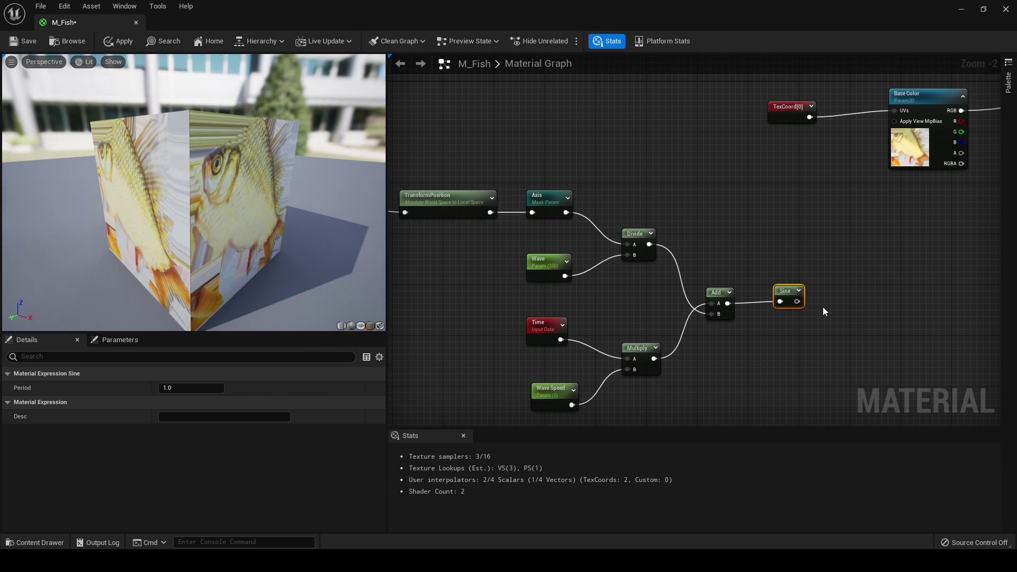
Move the whole wave node network farther away from the base color texture nodes
scroll(881, 319, "down", 2)
right_click_drag(882, 319, 940, 301)
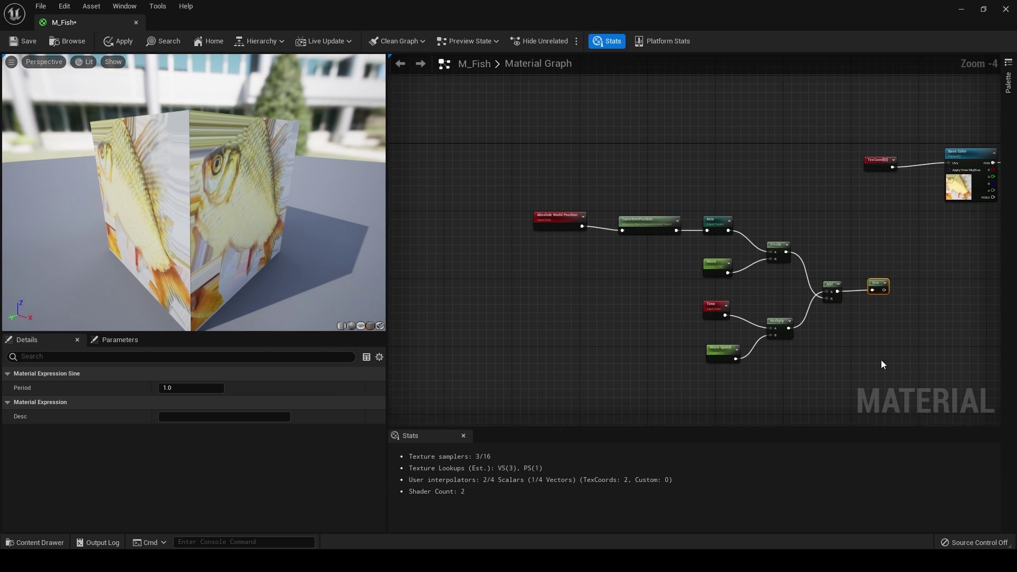
left_click_drag(855, 370, 430, 216)
left_click_drag(882, 282, 742, 282)
scroll(655, 191, "up", 2)
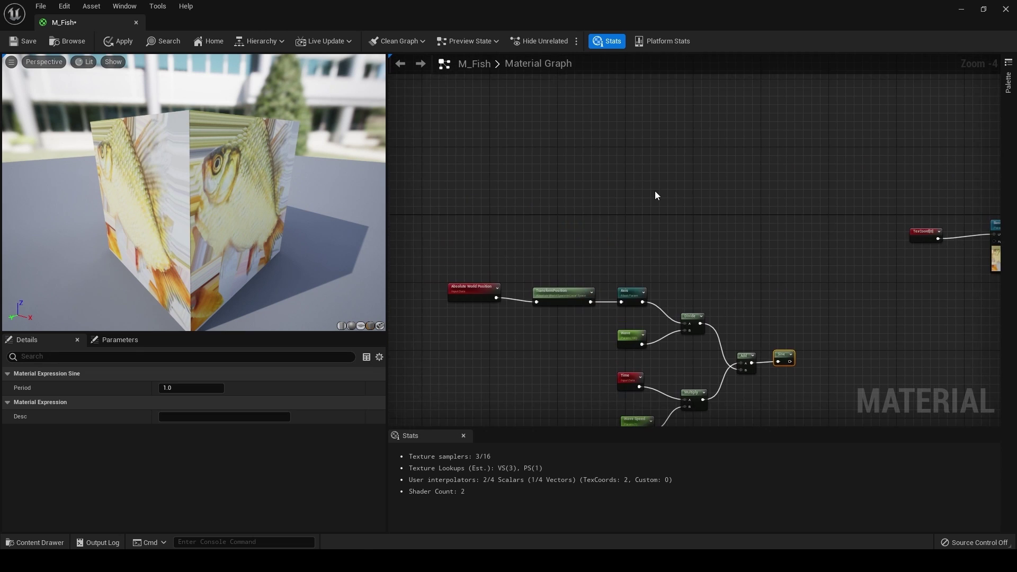
Add a SphereMask node above the wave network and feed its A input from TransformPosition, spacing out the position nodes
left_click(698, 190)
right_click(701, 190)
type("spheremak")
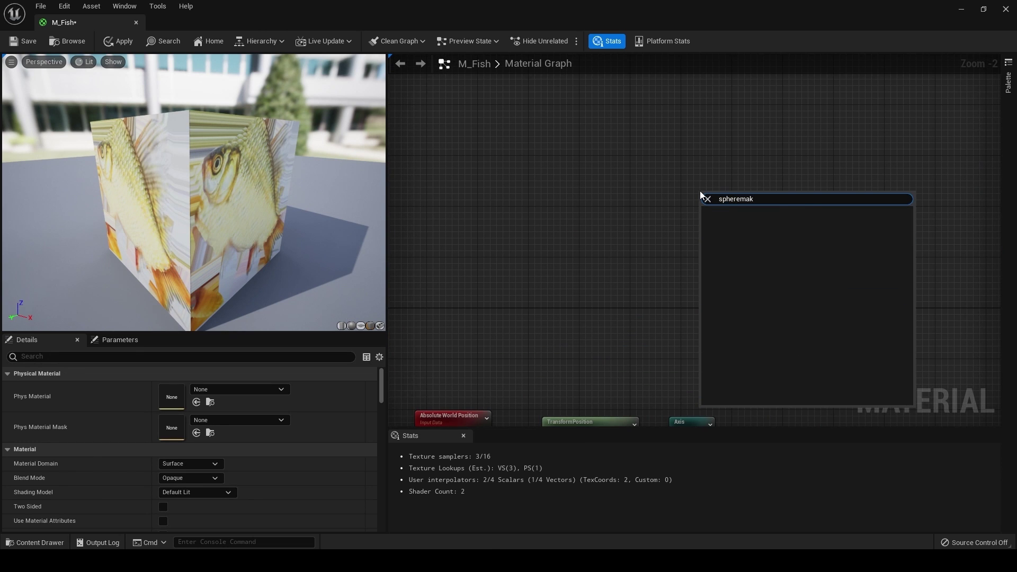
key("BackSpace")
key("Return")
right_click_drag(564, 217, 624, 193)
left_click_drag(670, 350, 507, 436)
left_click_drag(655, 370, 762, 156)
left_click(689, 341)
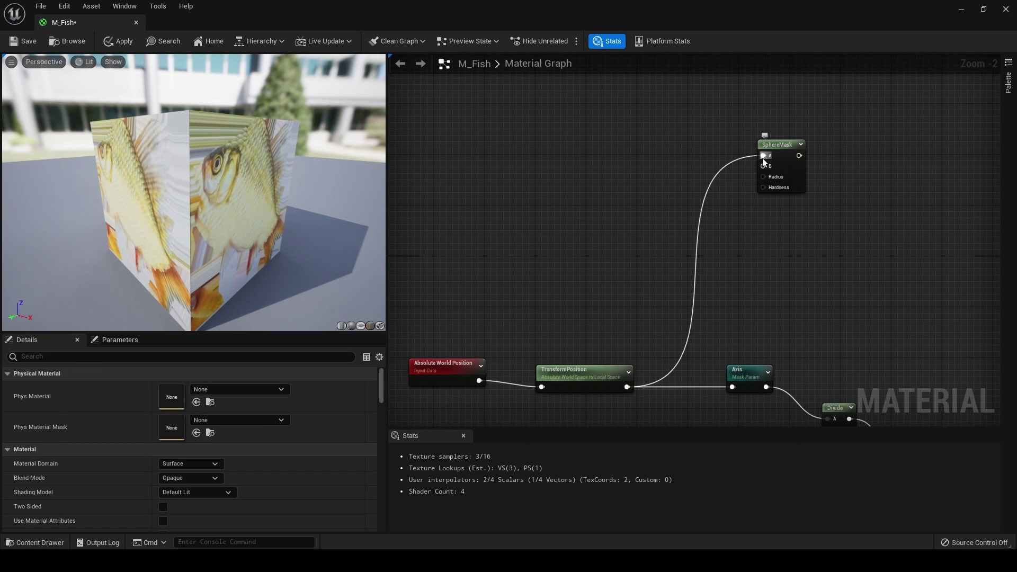
Add a vector parameter named Mask Location with G -80 and A 1, feeding the SphereMask's B input
left_click(707, 174)
left_click_drag(729, 180, 665, 187)
right_click(665, 187)
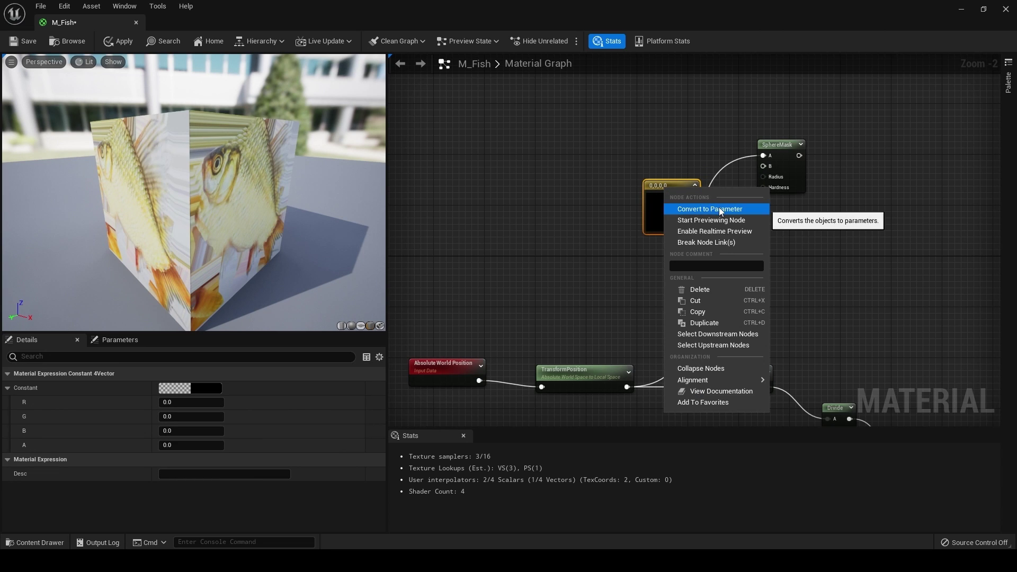
left_click(721, 211)
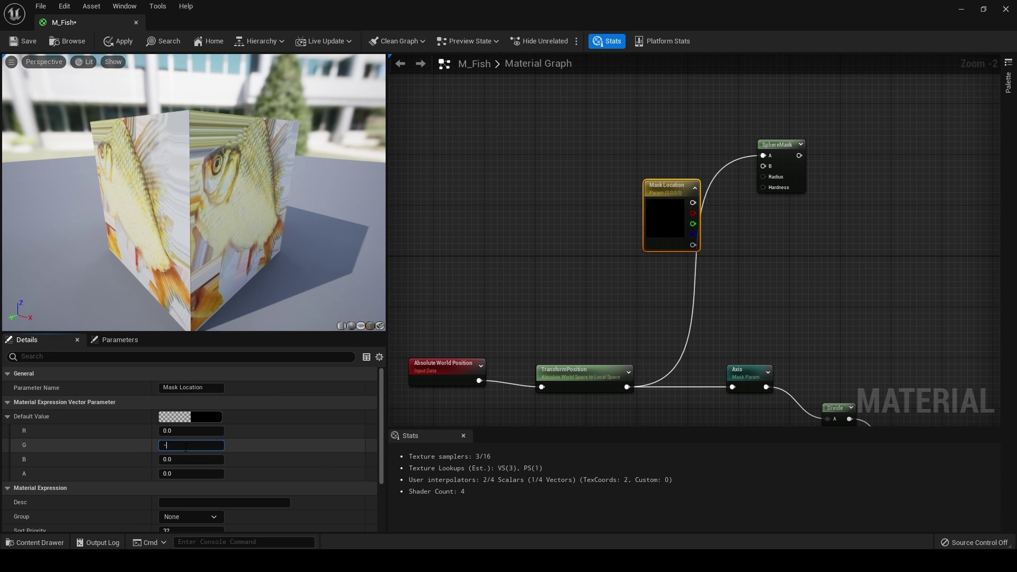
left_click(197, 474)
type("1")
left_click(510, 260)
left_click_drag(700, 201, 762, 171)
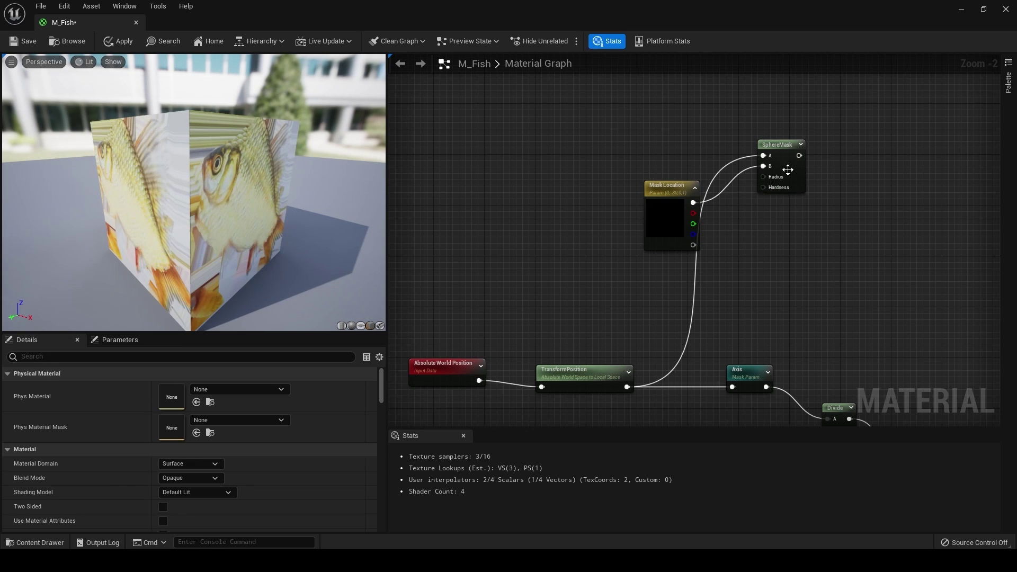
Add two scalar parameters for the SphereMask: Radius with default 150, and Hardness
left_click(746, 208)
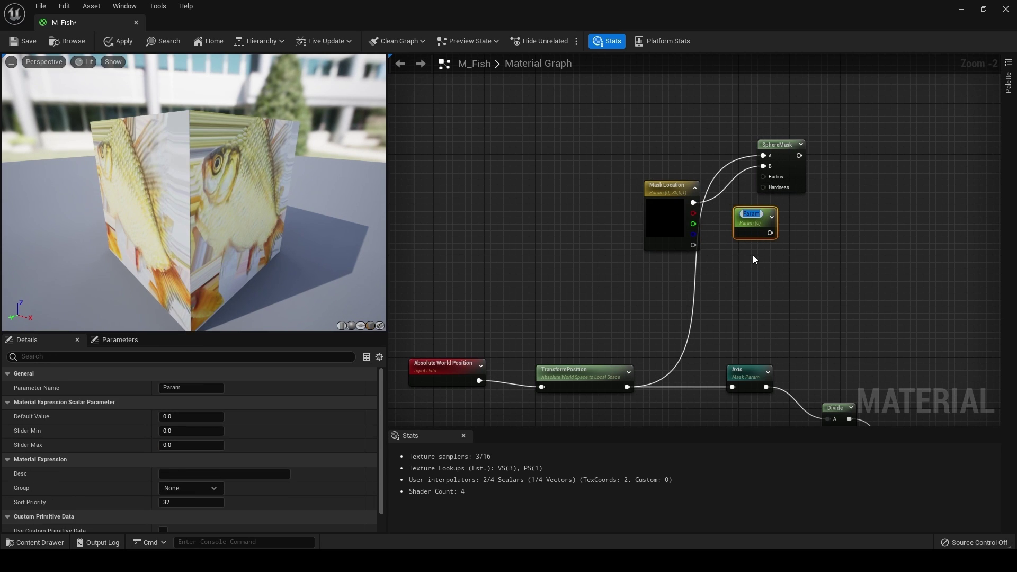
type("Radius")
key("Return")
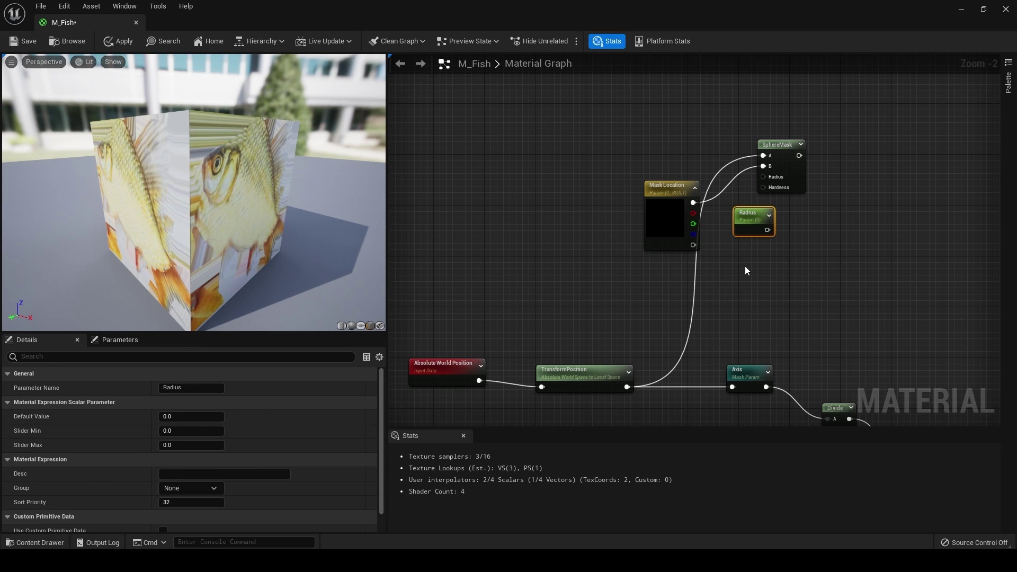
left_click(747, 261)
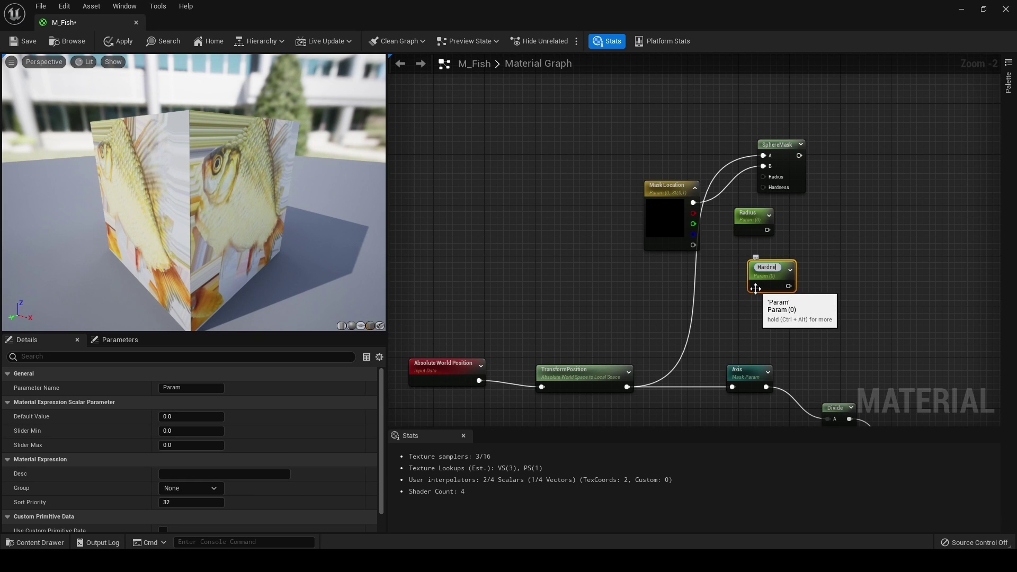
left_click(190, 416)
type("150")
key("Return")
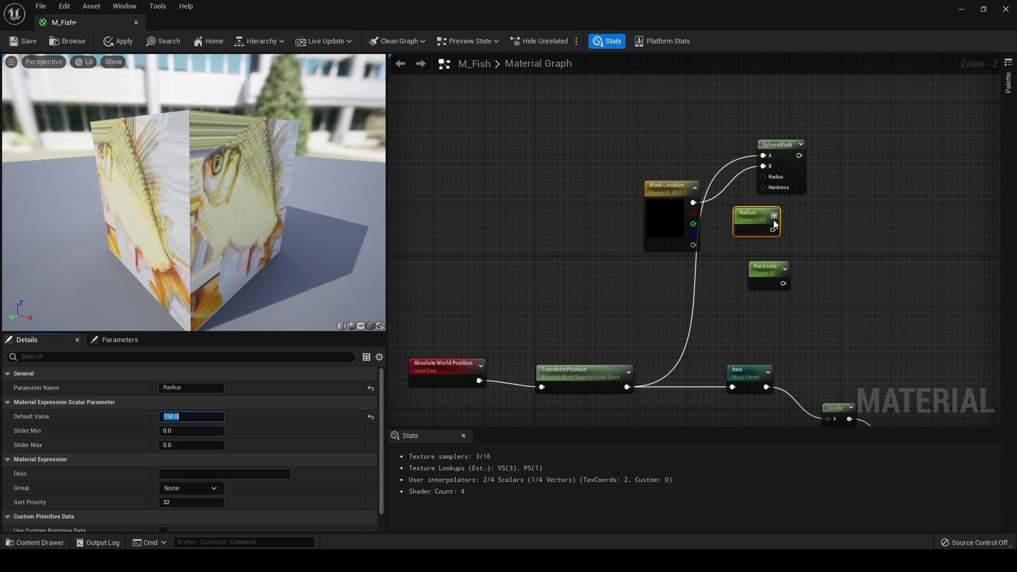
Connect Radius and Hardness to the matching SphereMask inputs and reposition the SphereMask node clear of the parameters
left_click_drag(762, 178, 763, 174)
left_click_drag(779, 140, 894, 143)
left_click_drag(772, 230, 882, 180)
left_click_drag(783, 283, 883, 190)
left_click_drag(909, 155, 868, 163)
right_click_drag(894, 298, 863, 249)
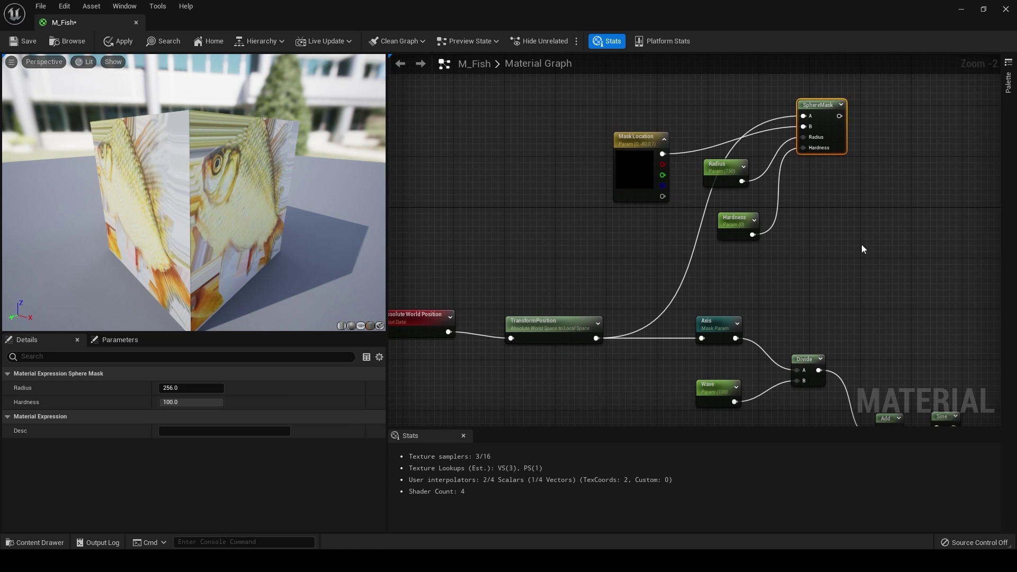
Preview the SphereMask node on the cube to check where the mask falls, then stop previewing it
right_click(815, 119)
left_click(846, 129)
left_click_drag(236, 220, 258, 233)
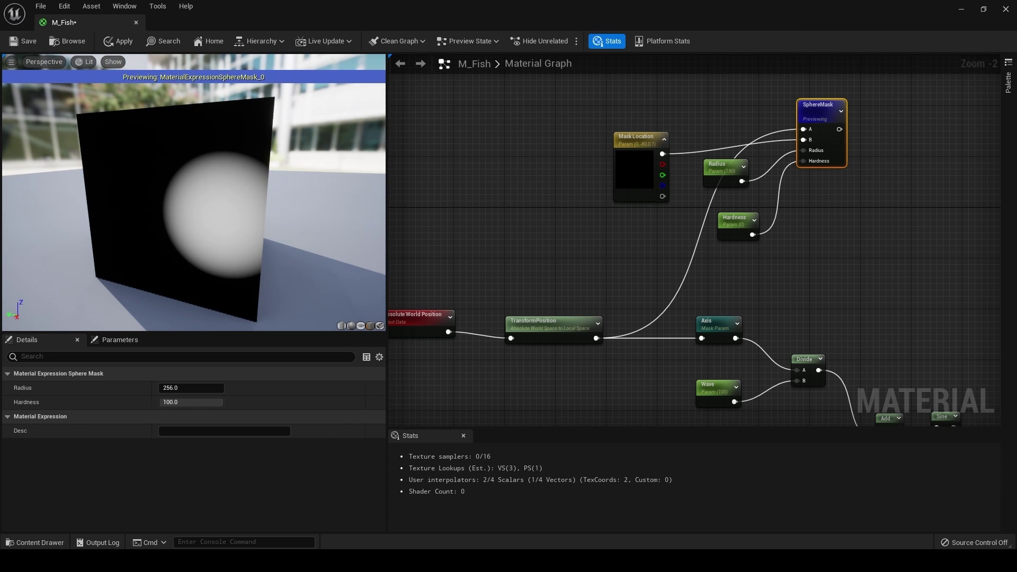
right_click_drag(665, 200, 619, 192)
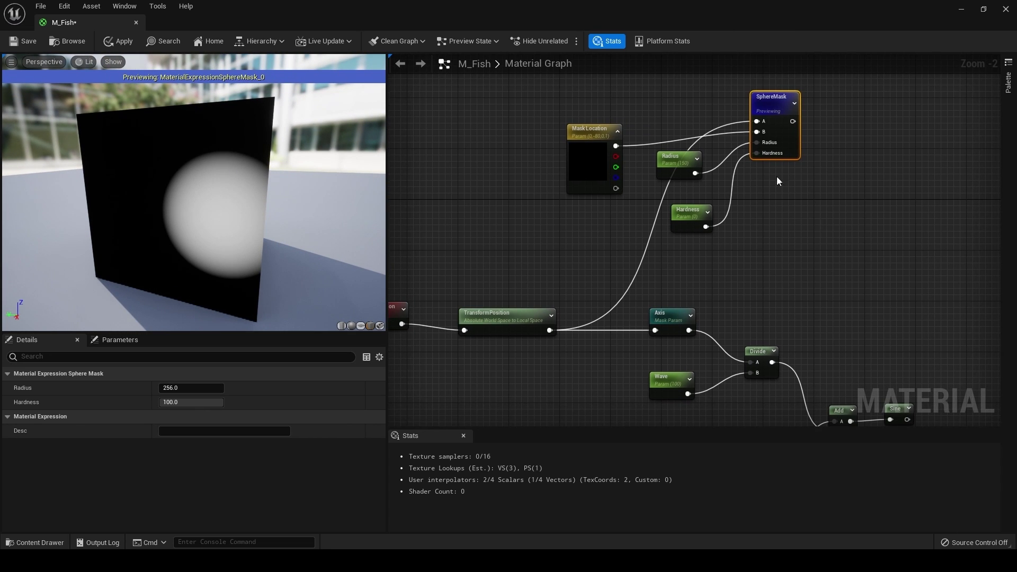
right_click(776, 103)
left_click(825, 124)
Add a Multiply node with the SphereMask output feeding A and the Sine output feeding B
right_click_drag(918, 309, 834, 274)
scroll(753, 202, "down", 2)
left_click(803, 237)
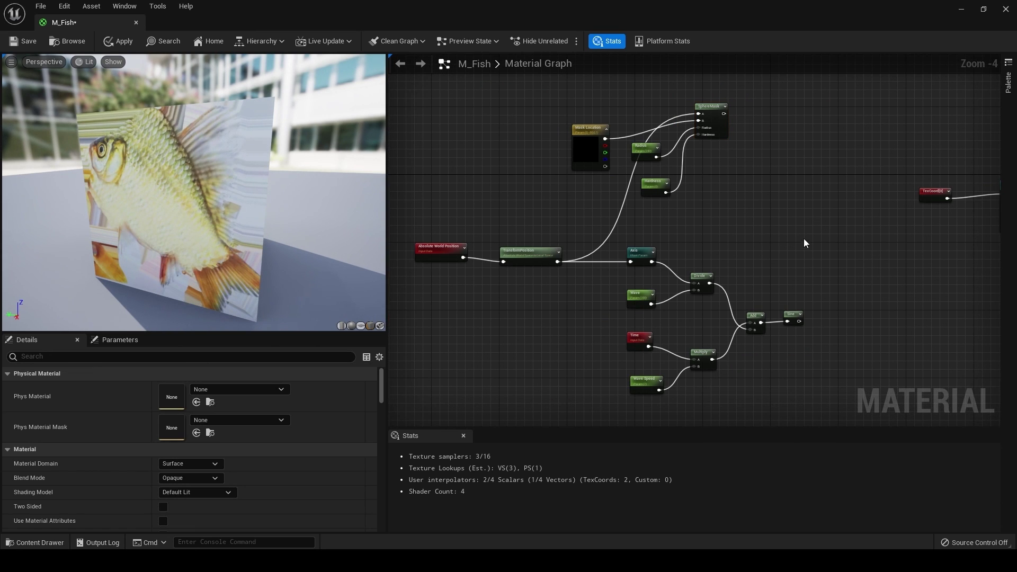
left_click(812, 236)
left_click_drag(723, 113, 817, 248)
scroll(812, 261, "up", 1)
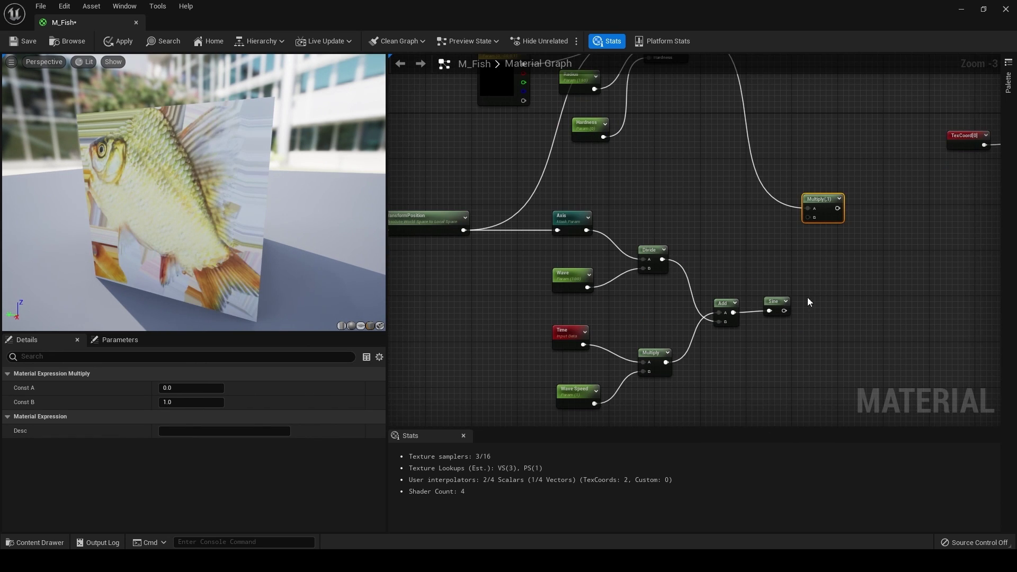
left_click_drag(784, 311, 808, 217)
Preview the masked wave Multiply node on the cube, then stop previewing it
right_click(823, 201)
left_click(871, 219)
mouse_move(211, 207)
left_mouse_down()
mouse_move(339, 212)
mouse_move(196, 208)
mouse_move(212, 207)
left_mouse_up()
right_click(819, 208)
left_click(835, 225)
Add a VertexNormalWS node below the wave network
right_click_drag(885, 303, 837, 262)
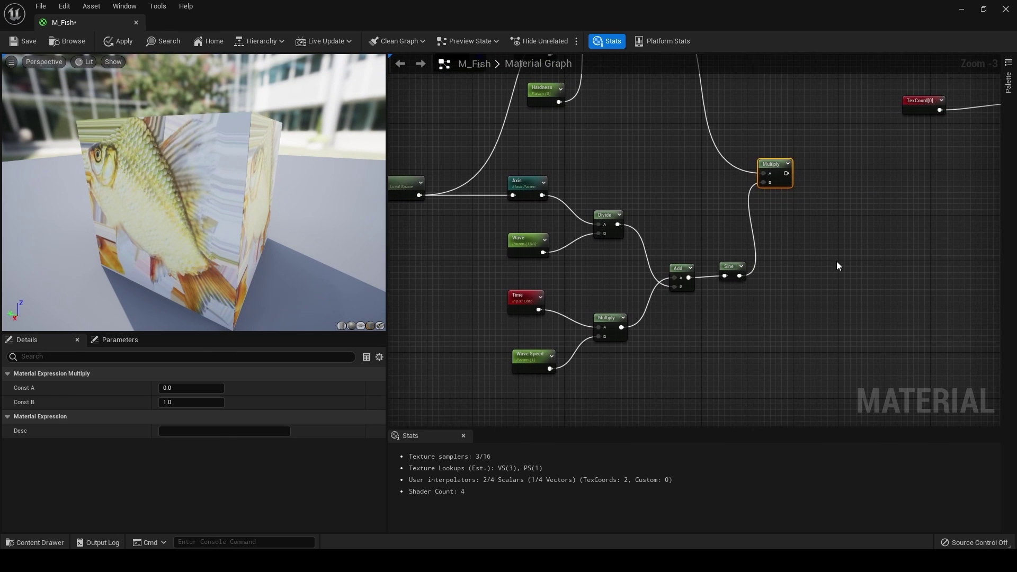
left_click(839, 333)
right_click_drag(839, 333, 833, 260)
right_click(770, 310)
type("vert")
key("Down")
key("Down")
key("Return")
left_click_drag(778, 325, 649, 357)
left_click(757, 331)
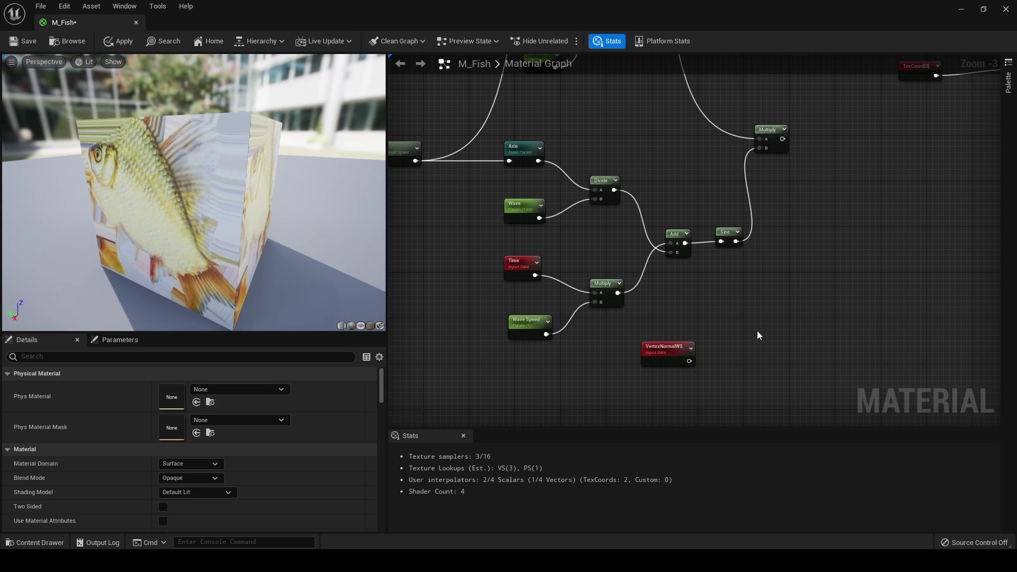
Add an Abs node fed by VertexNormalWS and place it beside that node
right_click(757, 331)
key("Escape")
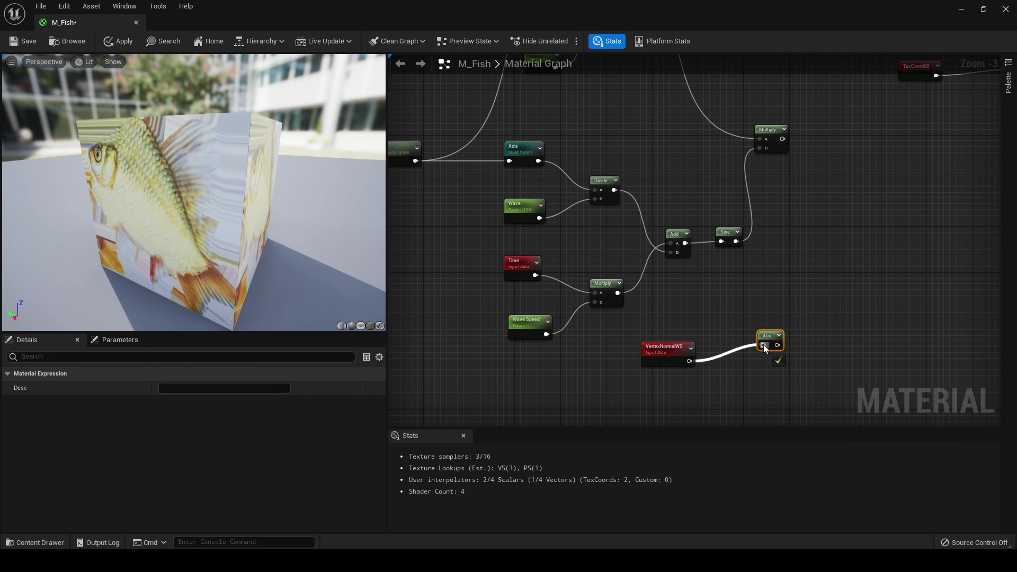
left_click_drag(764, 346, 764, 346)
left_click_drag(764, 334, 722, 350)
left_click(791, 300)
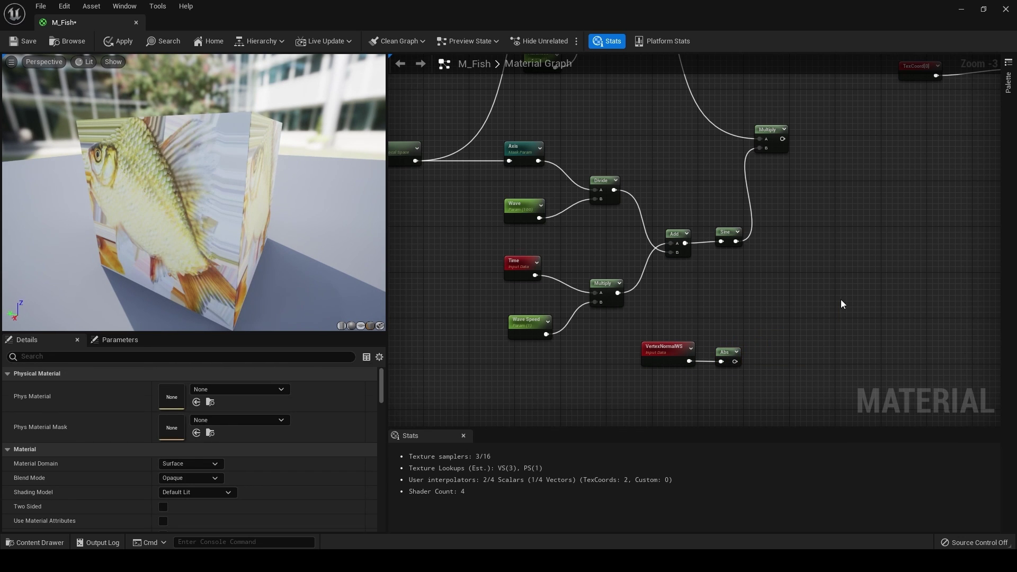
Add a Multiply node with the masked wave Multiply feeding A and the Abs output feeding B
key("m")
left_click(841, 299)
left_click_drag(736, 362, 846, 322)
left_click_drag(782, 138, 848, 317)
right_click_drag(860, 325, 704, 317)
left_click_drag(695, 307, 702, 259)
left_click(691, 264)
left_click_drag(706, 300, 712, 244)
right_click_drag(747, 316, 652, 316)
left_click(712, 266)
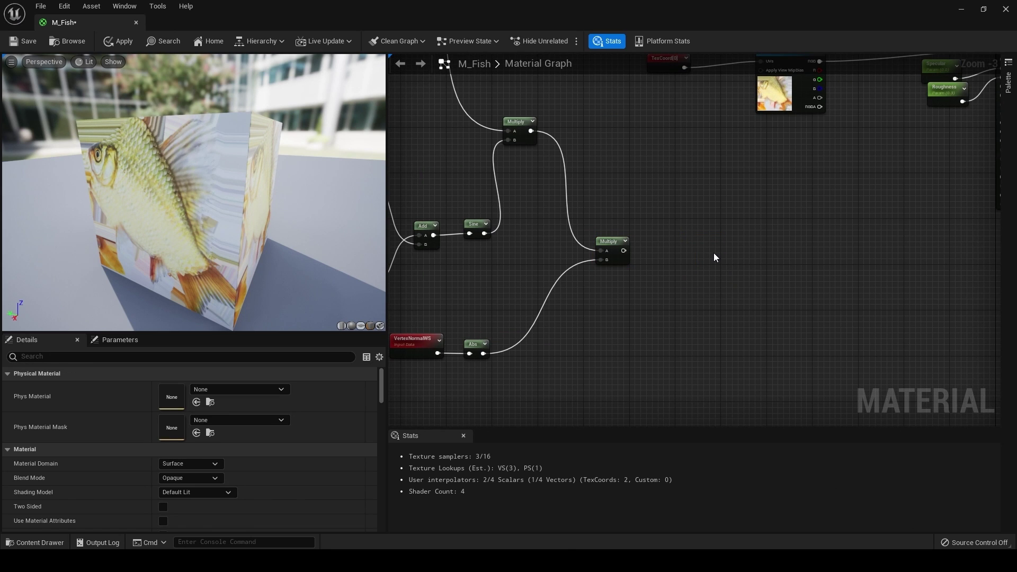
Add a scalar parameter named Wpo with default value 100 and place it below the new Multiply node
left_click(694, 266)
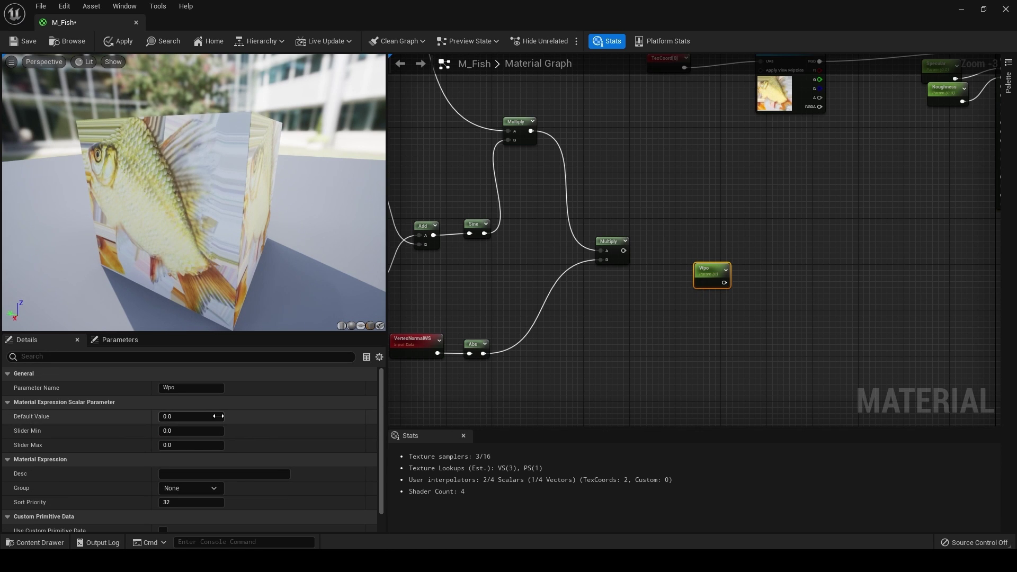
key("Return")
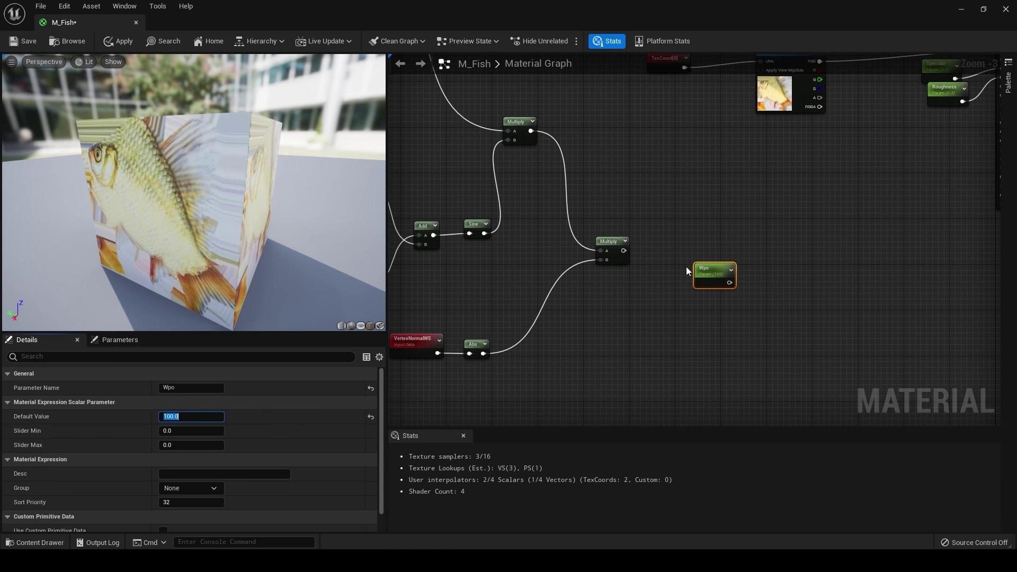
left_click_drag(697, 271, 593, 330)
Multiply the wave-and-normal result by Wpo in a new Multiply node and connect it to the material's World Position Offset
left_click(792, 284)
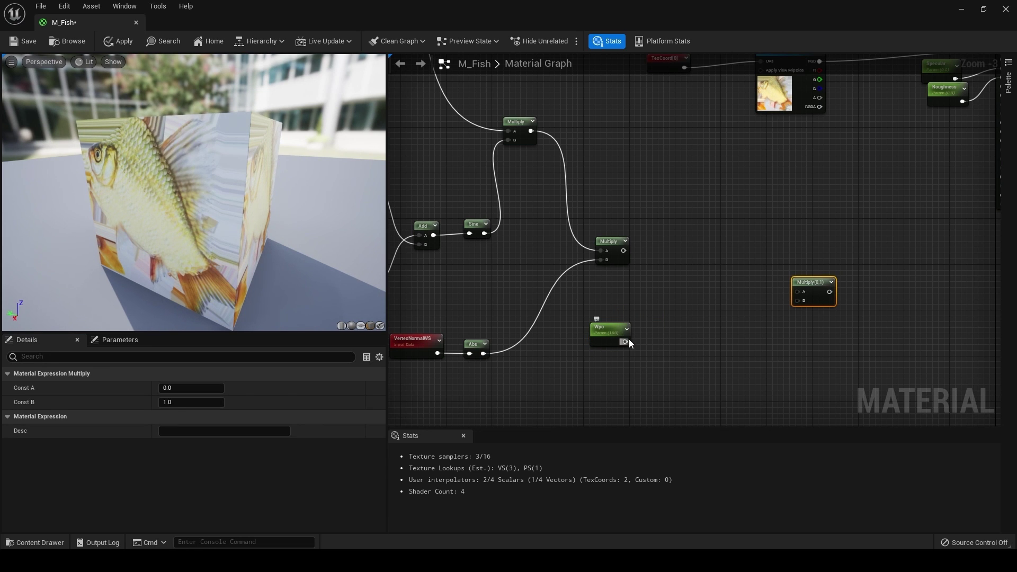
left_click_drag(797, 300, 796, 300)
left_click_drag(624, 250, 798, 292)
right_click_drag(894, 288, 728, 325)
left_click_drag(656, 328, 840, 176)
scroll(802, 244, "down", 2)
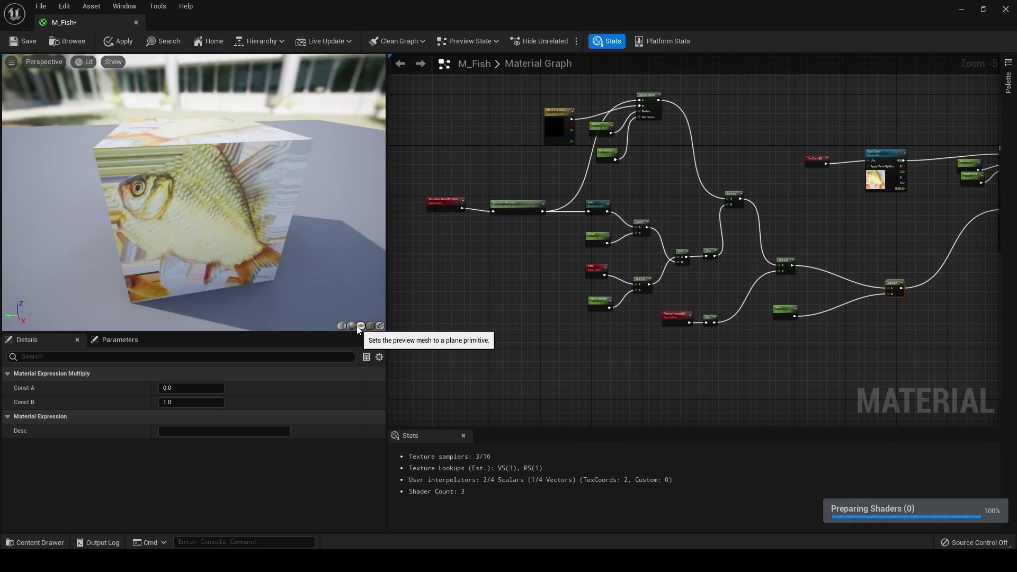
Preview the material on a sphere and apply the changes to M_Fish
left_click(351, 325)
left_click_drag(201, 211, 260, 212)
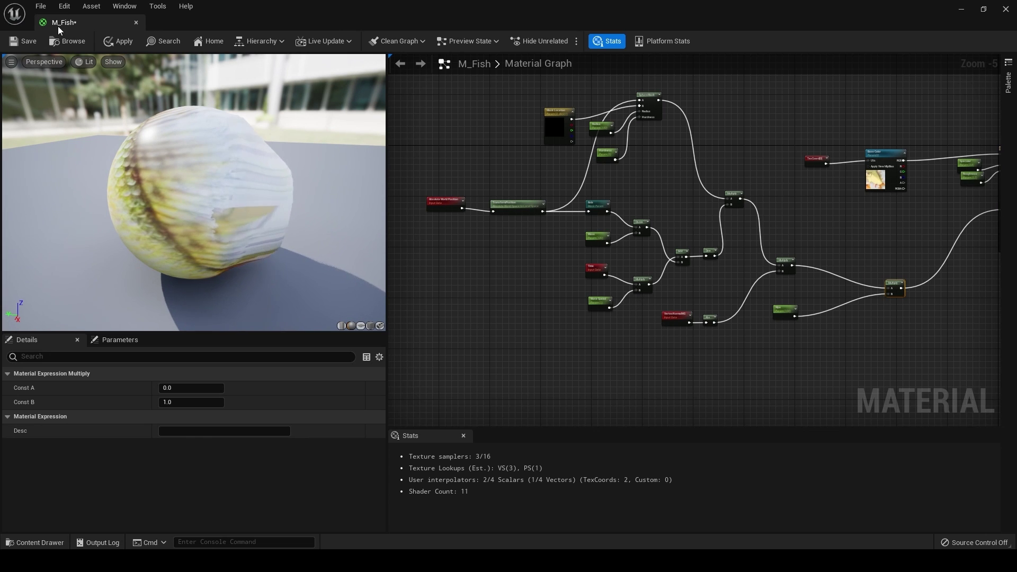
left_click(119, 41)
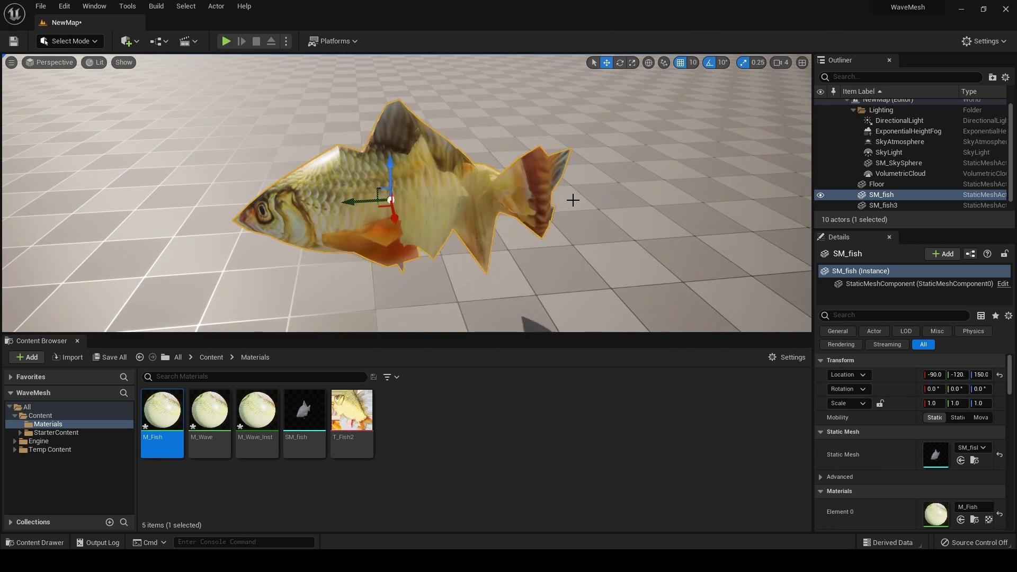
Create the material instance M_Fish_Inst from M_Fish and assign it to the SM_fish mesh in the level
right_click(165, 415)
left_click(244, 180)
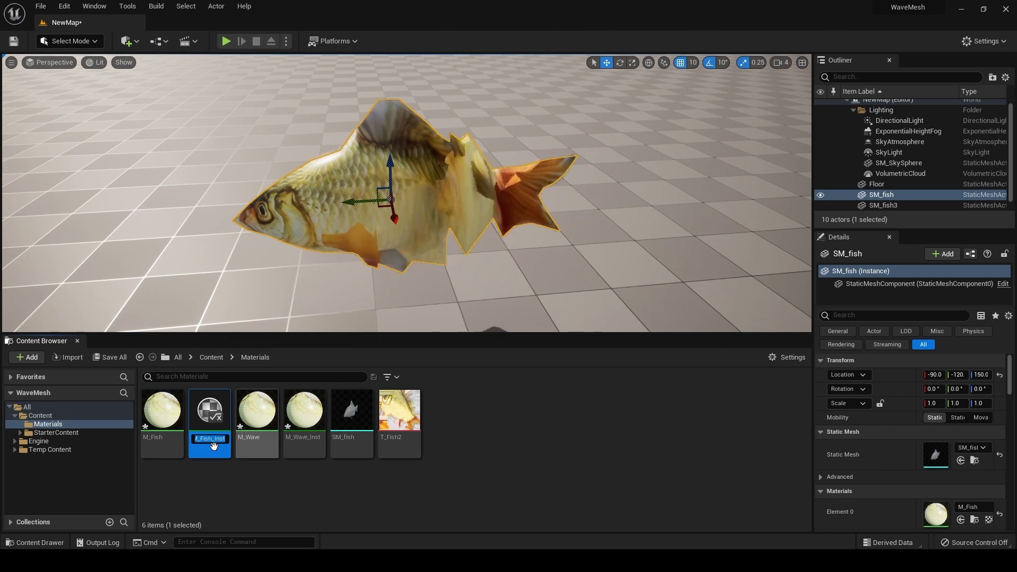
left_click_drag(208, 418, 333, 219)
Open M_Fish_Inst for editing with its window below the fish and bring its scalar parameters into reach
double_click(209, 411)
left_click_drag(358, 11, 500, 297)
scroll(408, 322, "down", 2)
left_click(394, 390)
left_click(394, 360)
Override the instance's scalar parameters with Wave at 300 and Wpo at 20
left_click(551, 432)
type("300")
key("Return")
left_click(541, 460)
type("20")
key("Return")
scroll(545, 423, "up", 1)
left_click(546, 447)
type("500")
key("Return")
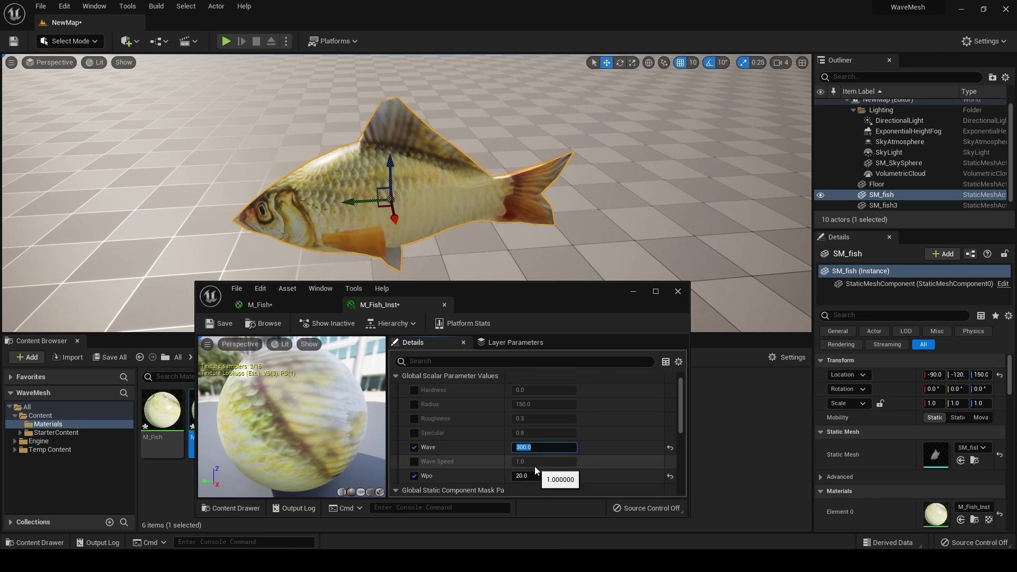
Override the instance's Mask Location vector with G at -120 and save the instance
scroll(500, 418, "down", 5)
scroll(423, 446, "down", 1)
left_click(405, 443)
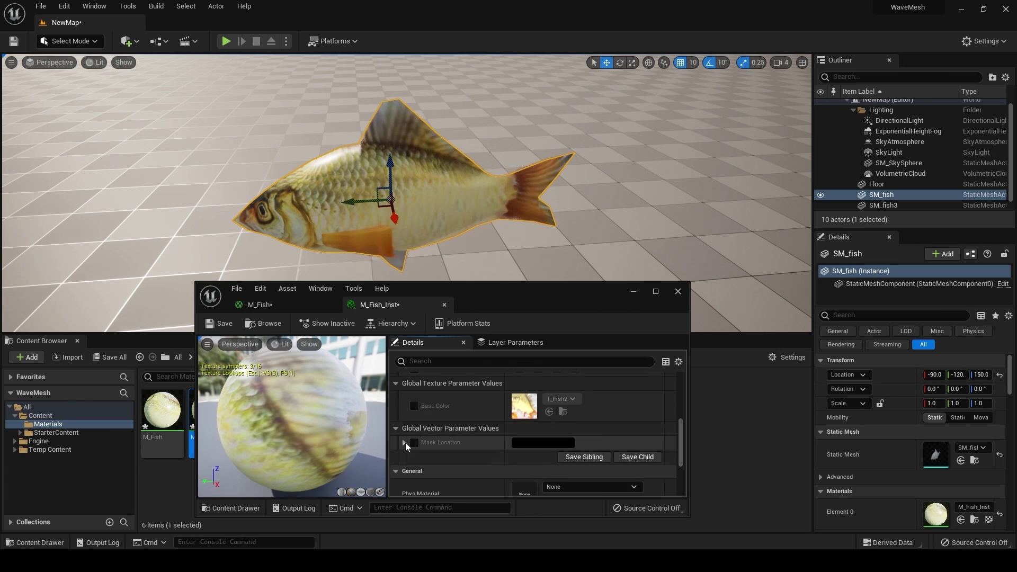
left_click(416, 444)
scroll(508, 431, "down", 3)
left_click(549, 422)
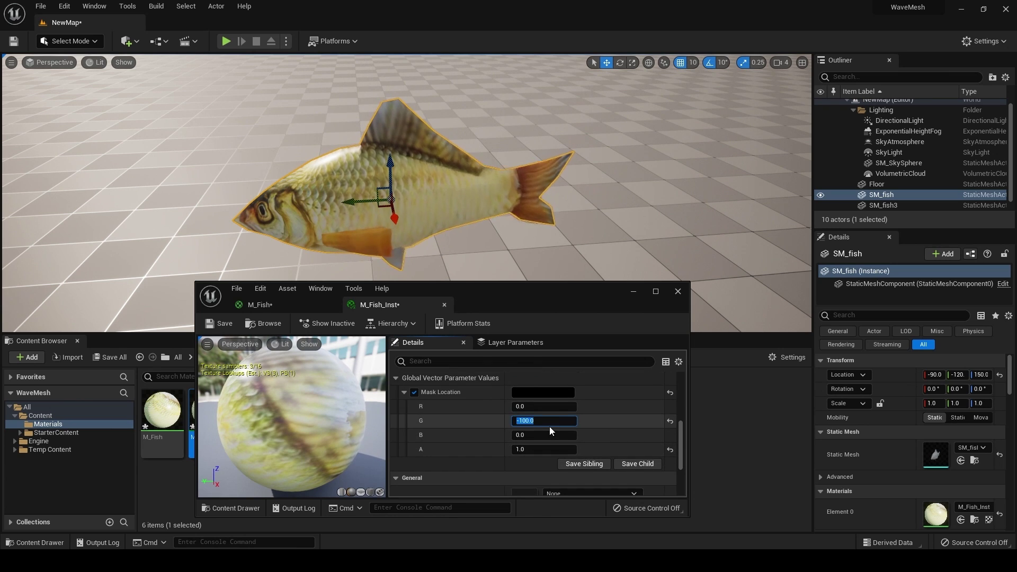
type("-3")
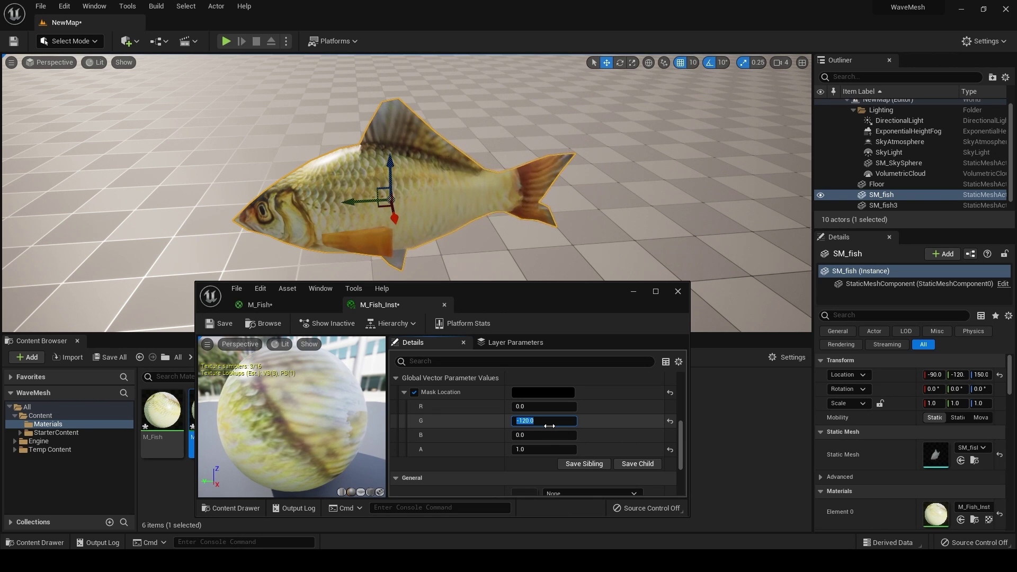
key("Return")
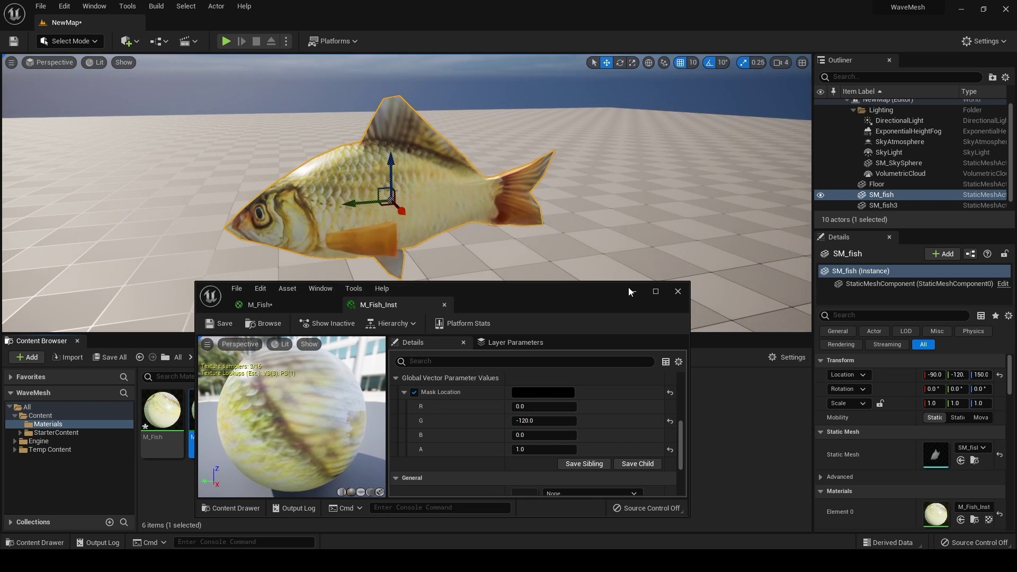
Minimize the instance editor and rotate SM_fish about 90° around its vertical axis in the level
left_click(630, 291)
scroll(341, 203, "down", 5)
left_click_drag(341, 203, 456, 179, "alt")
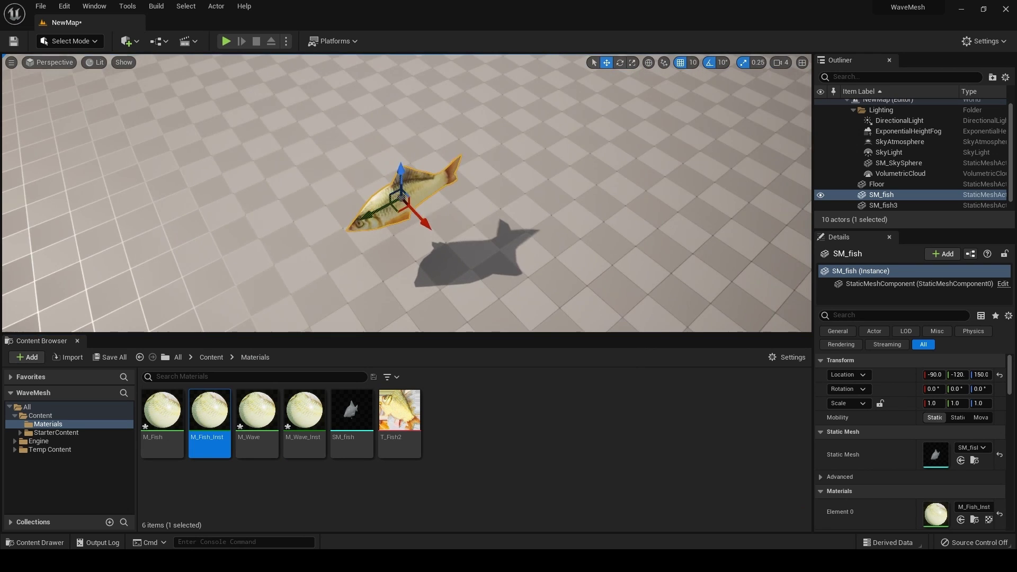
left_click_drag(412, 241, 342, 237)
left_click_drag(342, 236, 442, 172, "alt")
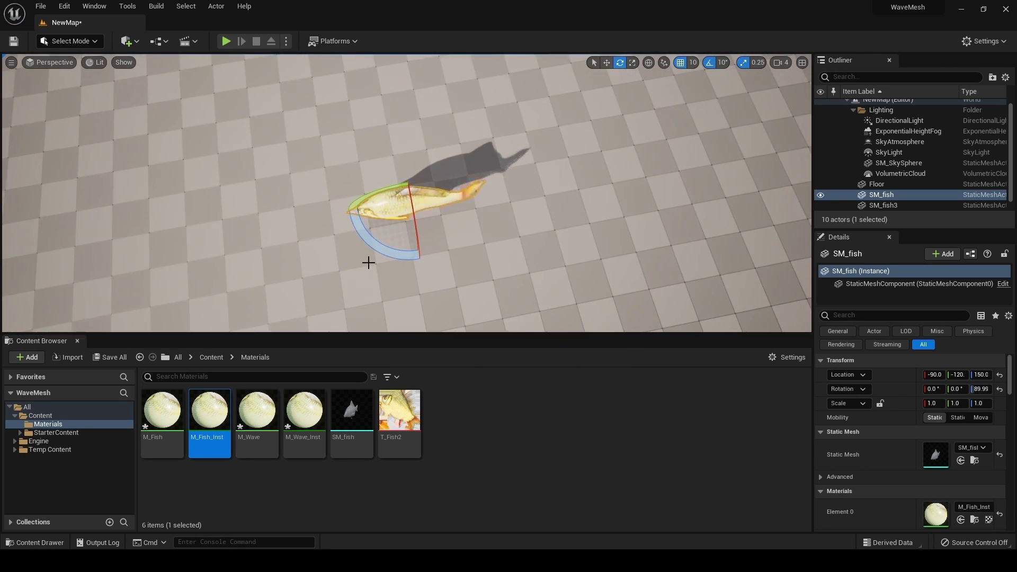